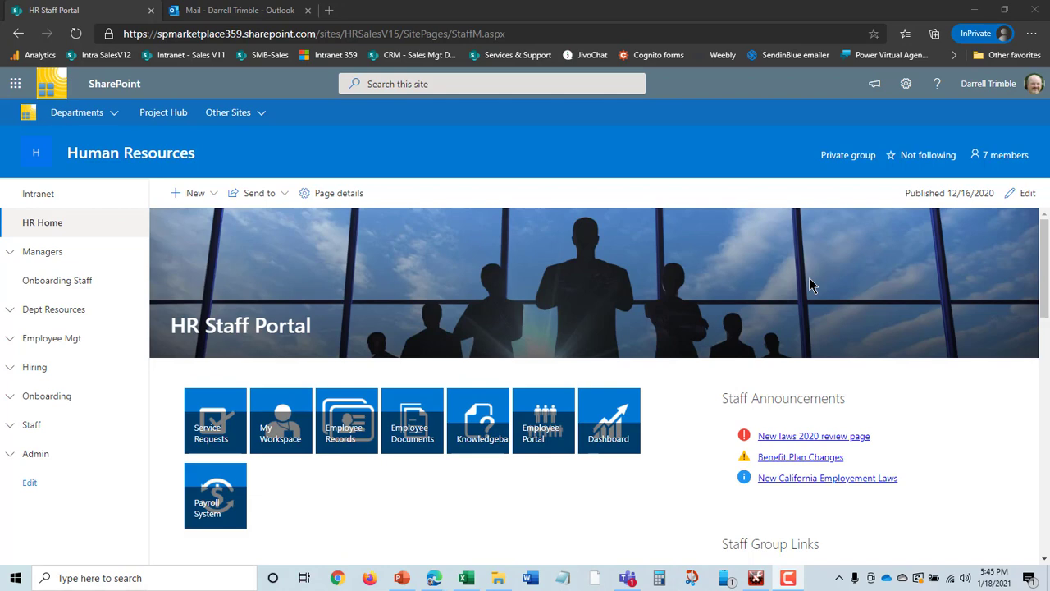
# Open the Active Onboards view under Onboarding, showing the new hire's Not Started item
pyautogui.click(10, 398)
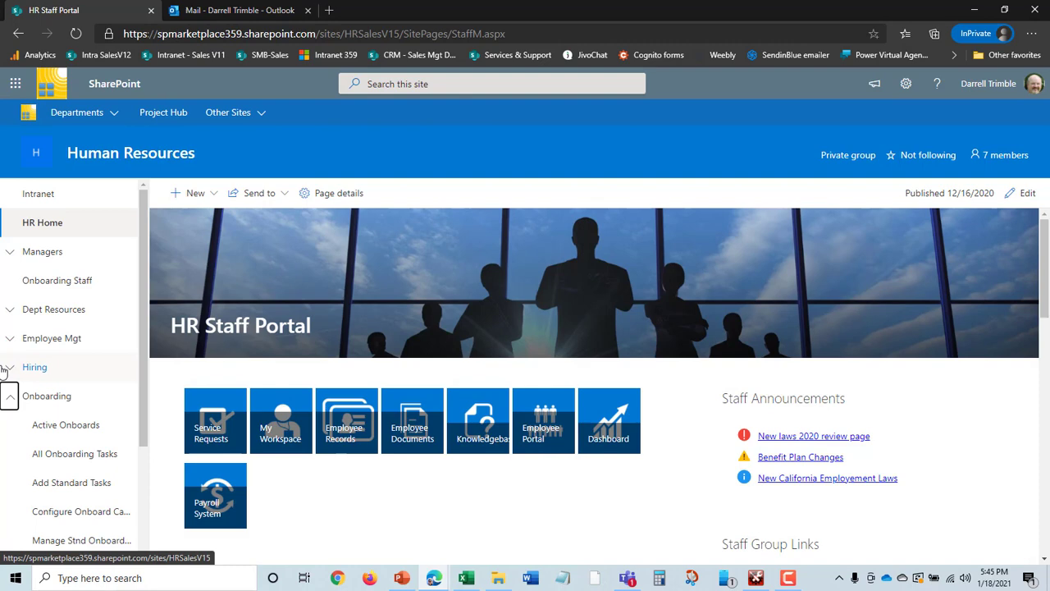
pyautogui.click(88, 432)
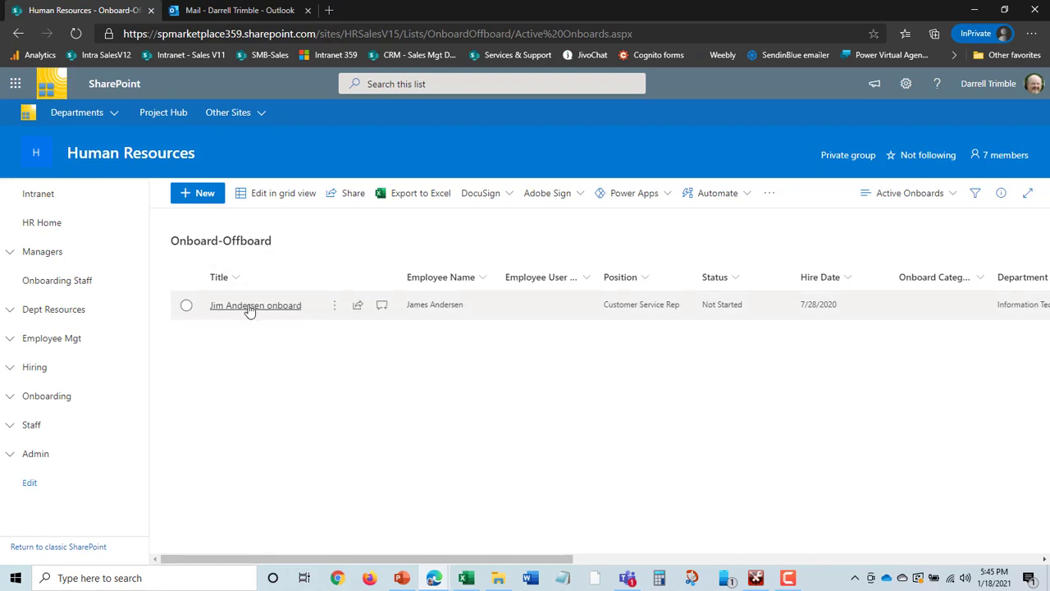
# Select the new hire's onboard row and open it in the edit form
pyautogui.click(187, 306)
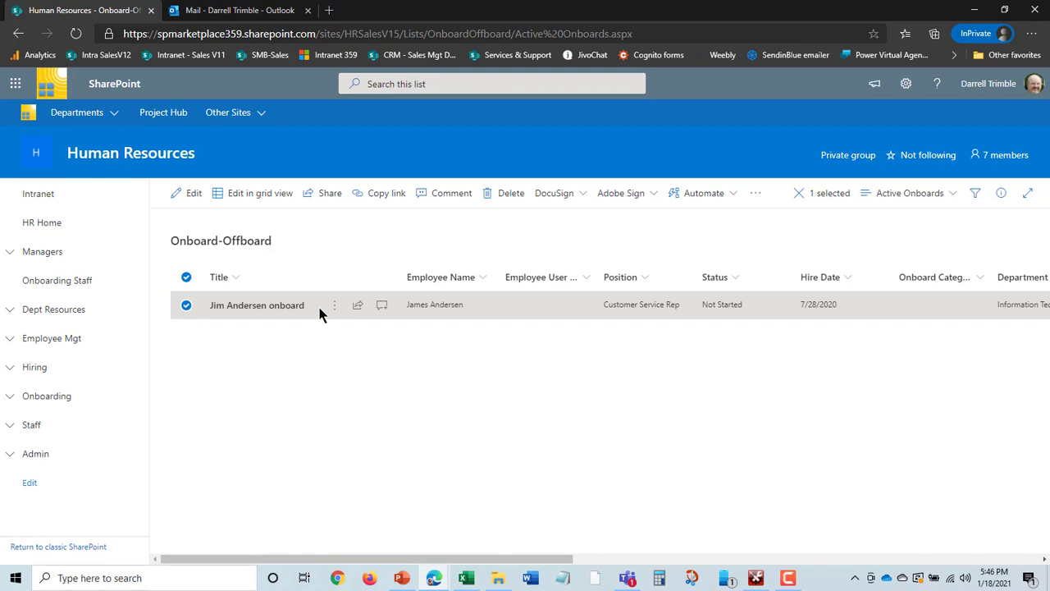
pyautogui.click(191, 197)
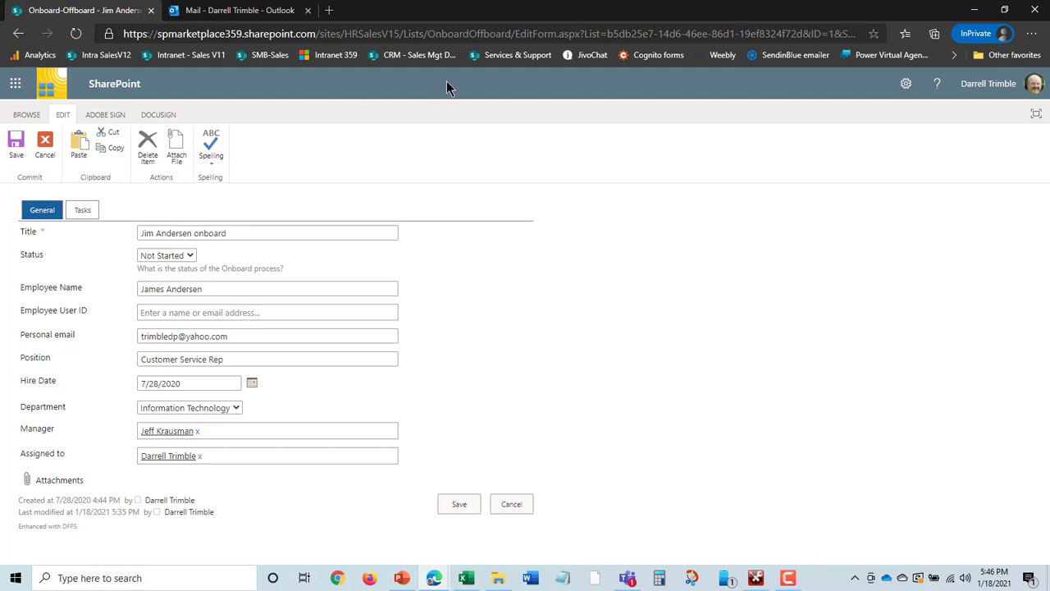
# Review the record's Tasks tab: only Customer Service Training is Completed, the rest Not Started
pyautogui.click(23, 115)
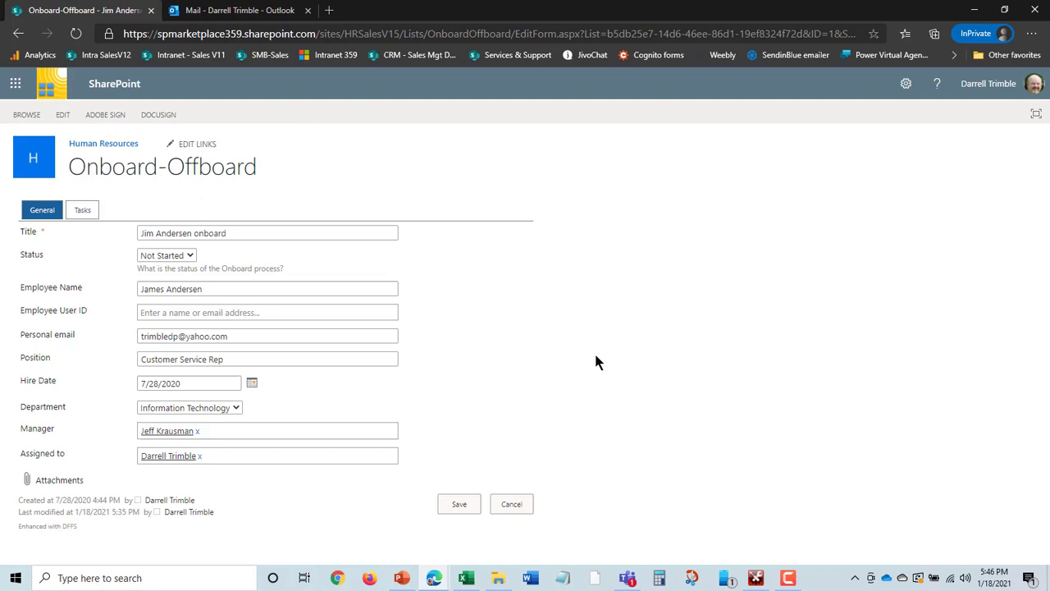
pyautogui.click(83, 211)
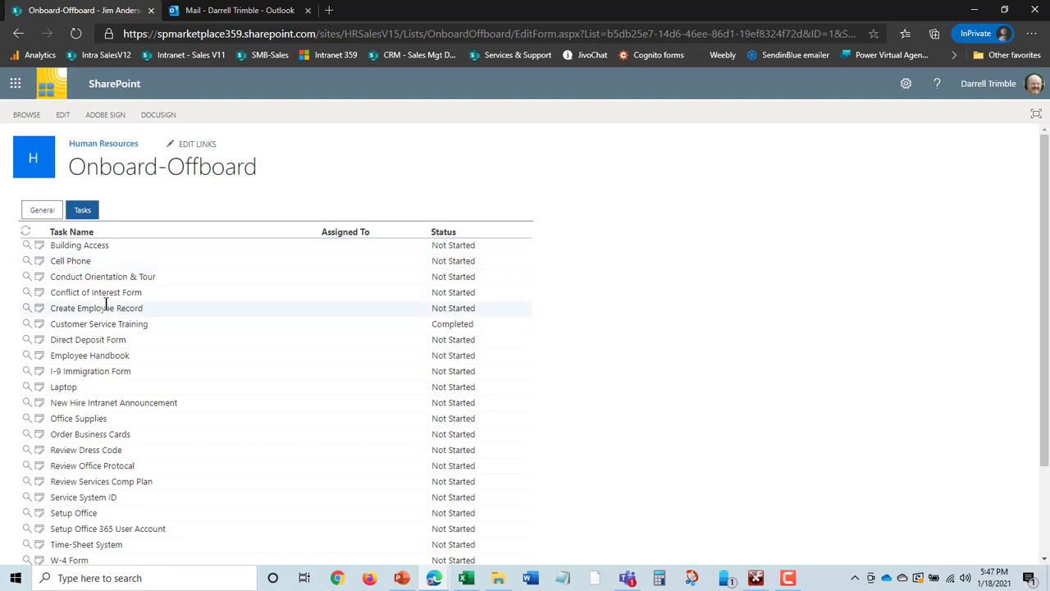
pyautogui.scroll(-3, 106, 307)
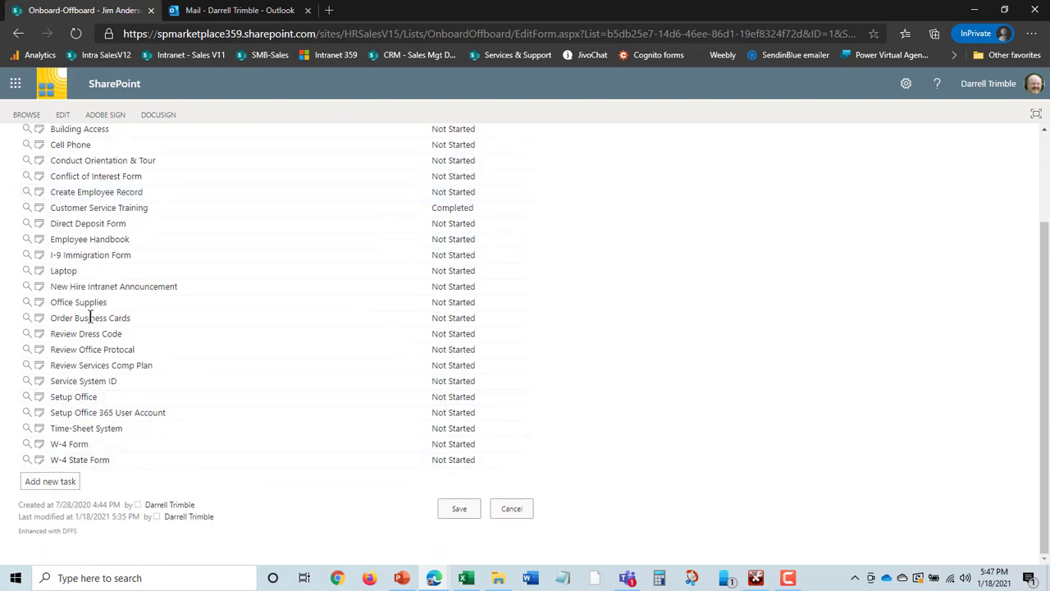
pyautogui.scroll(3, 88, 314)
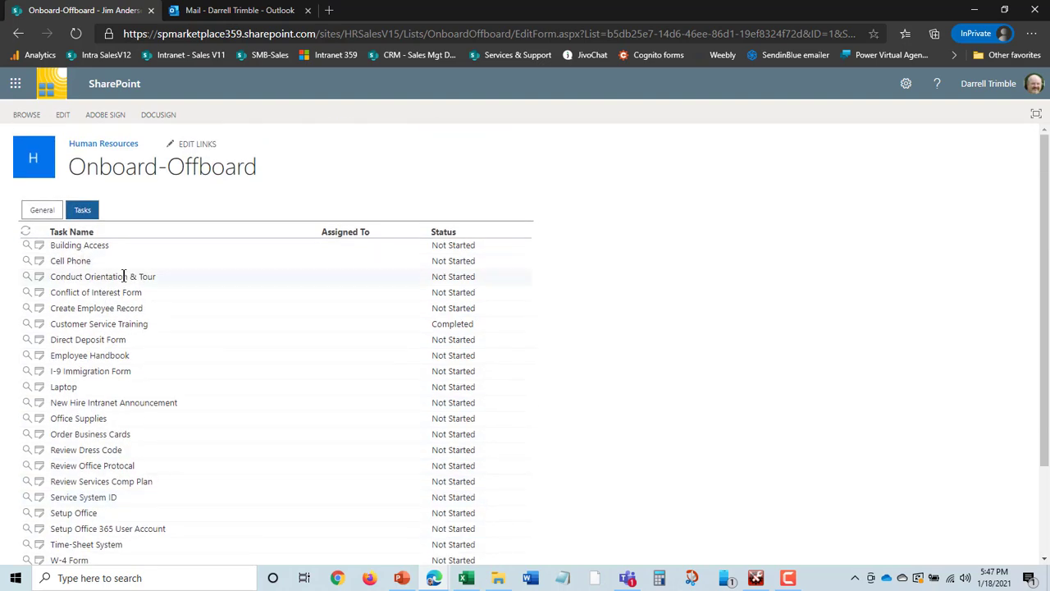
pyautogui.scroll(-3, 154, 444)
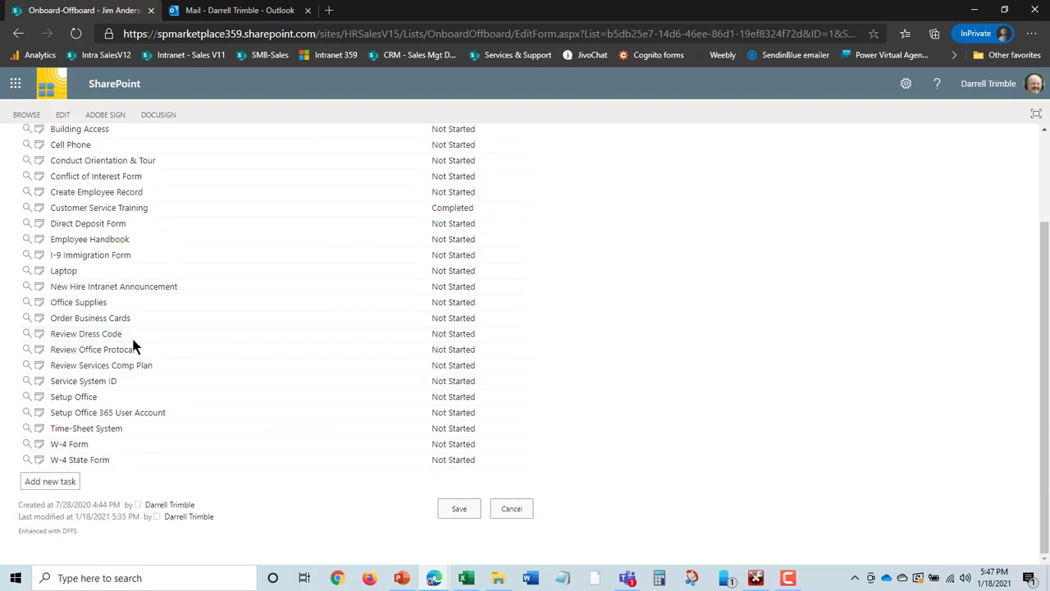
pyautogui.scroll(3, 609, 462)
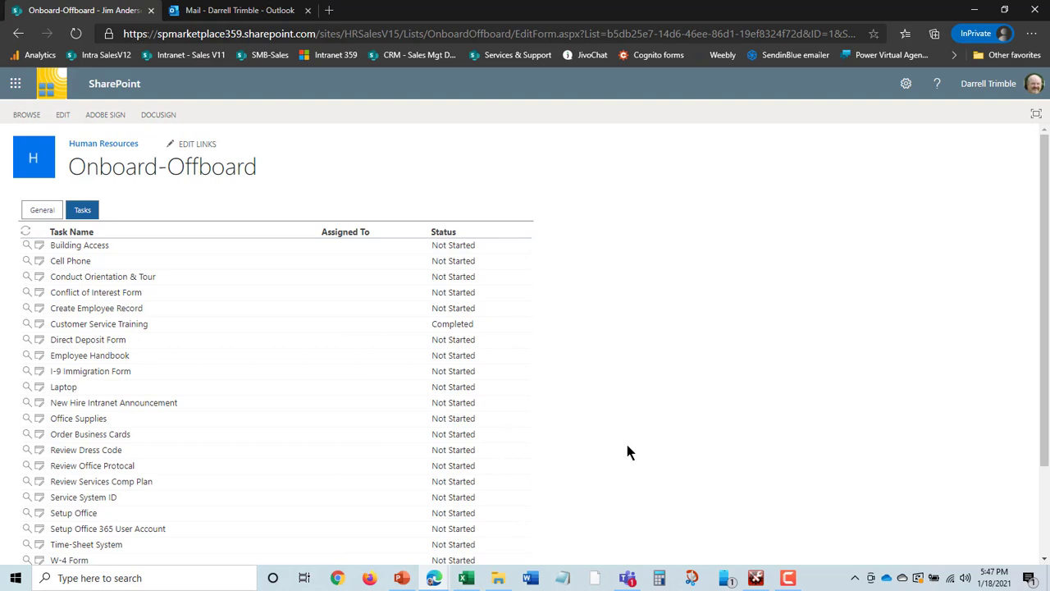
pyautogui.scroll(-3, 632, 451)
pyautogui.scroll(2, 645, 436)
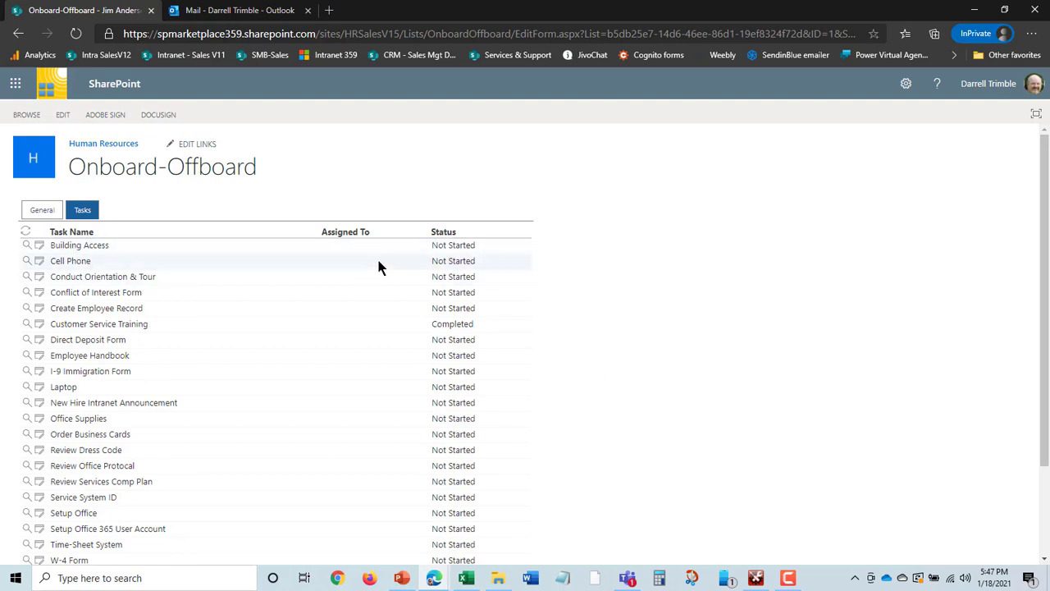
# Go back to the General tab, then return to Active Onboards with Onboarding expanded in navigation
pyautogui.click(37, 211)
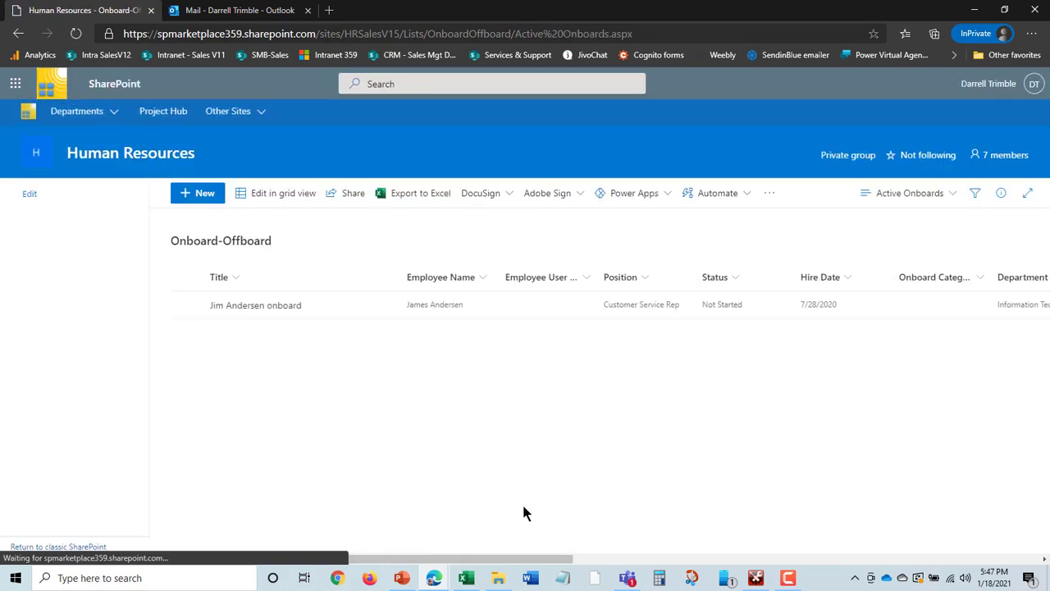
pyautogui.click(10, 400)
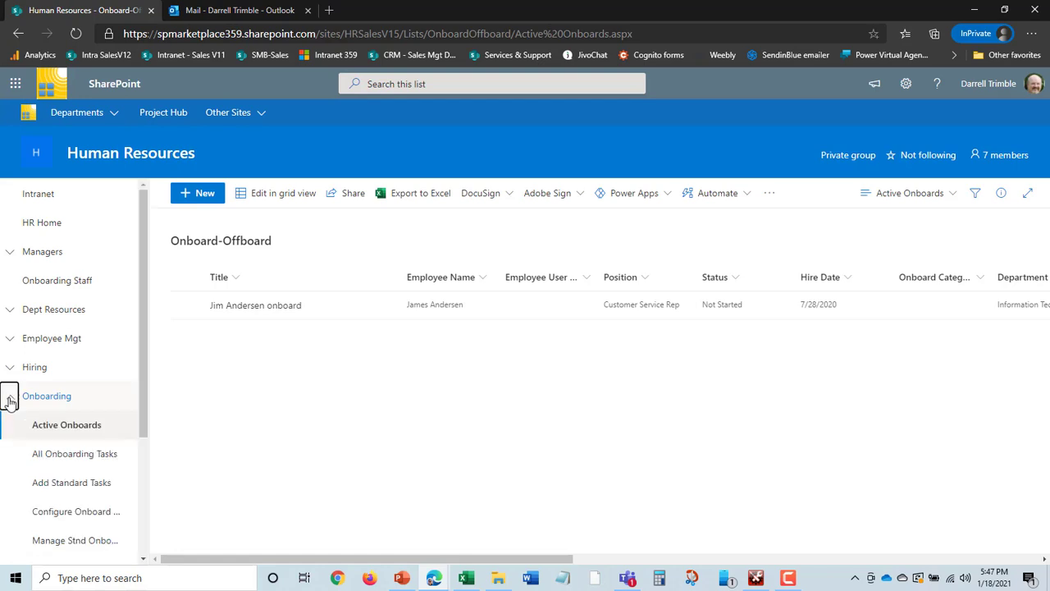
pyautogui.moveTo(141, 333); pyautogui.dragTo(147, 442)
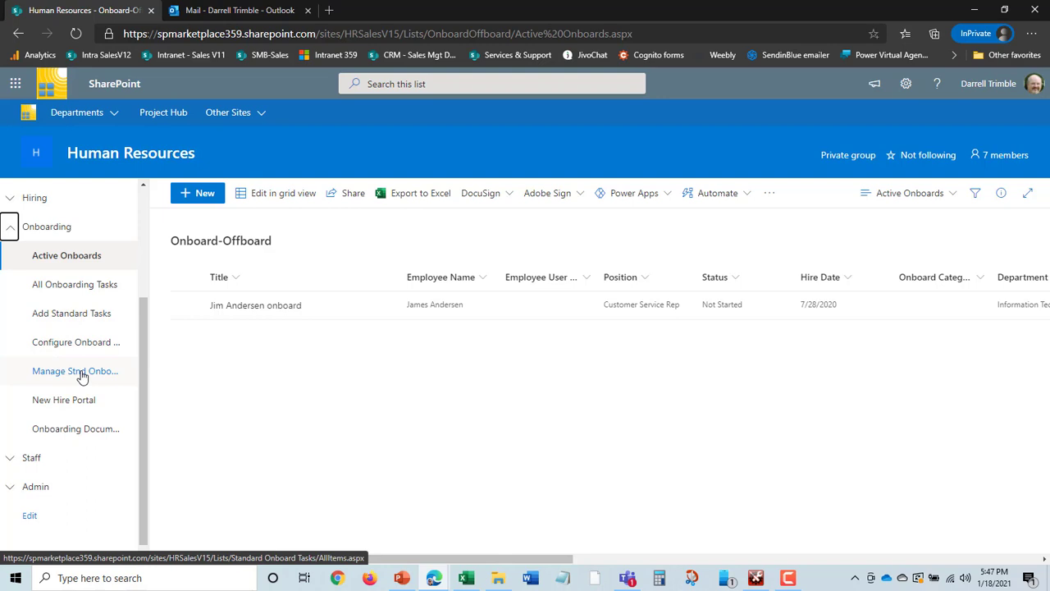
# On the Add Standard Tasks page, choose the new hire's onboard item
pyautogui.click(85, 316)
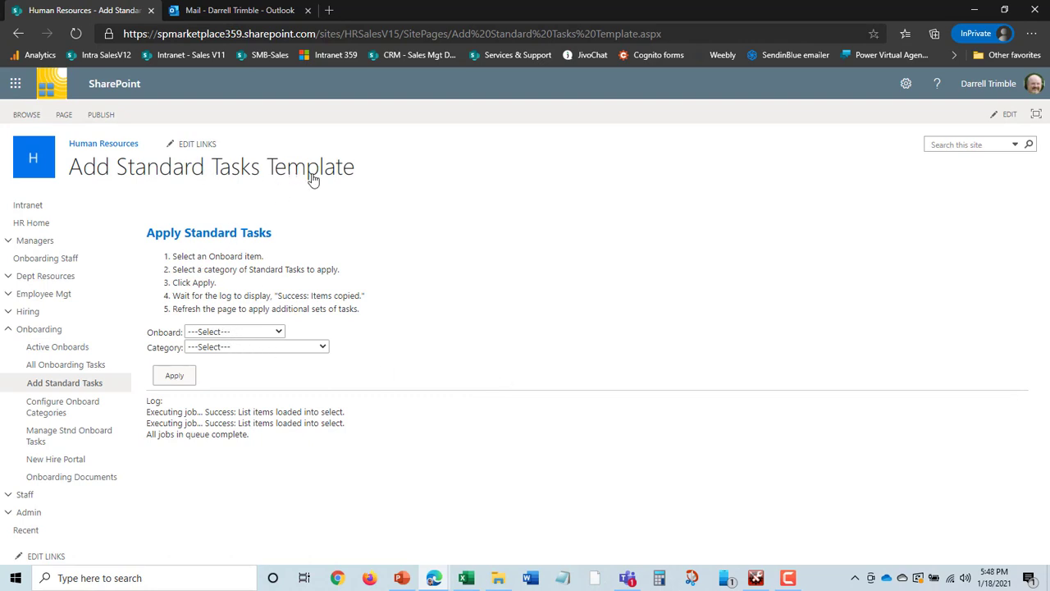
pyautogui.click(279, 333)
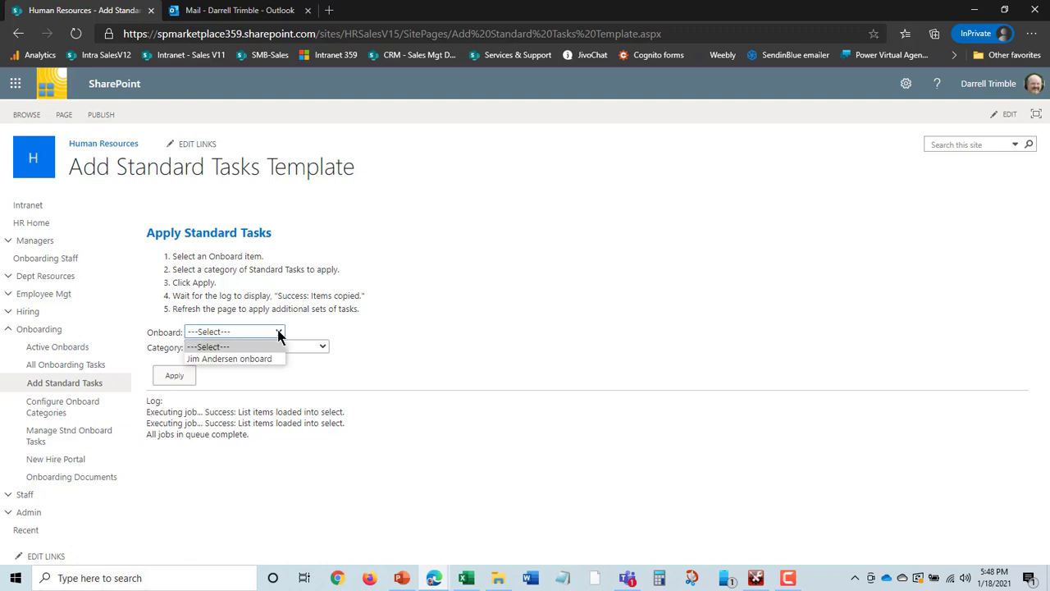
pyautogui.click(279, 333)
pyautogui.click(279, 333)
pyautogui.click(278, 359)
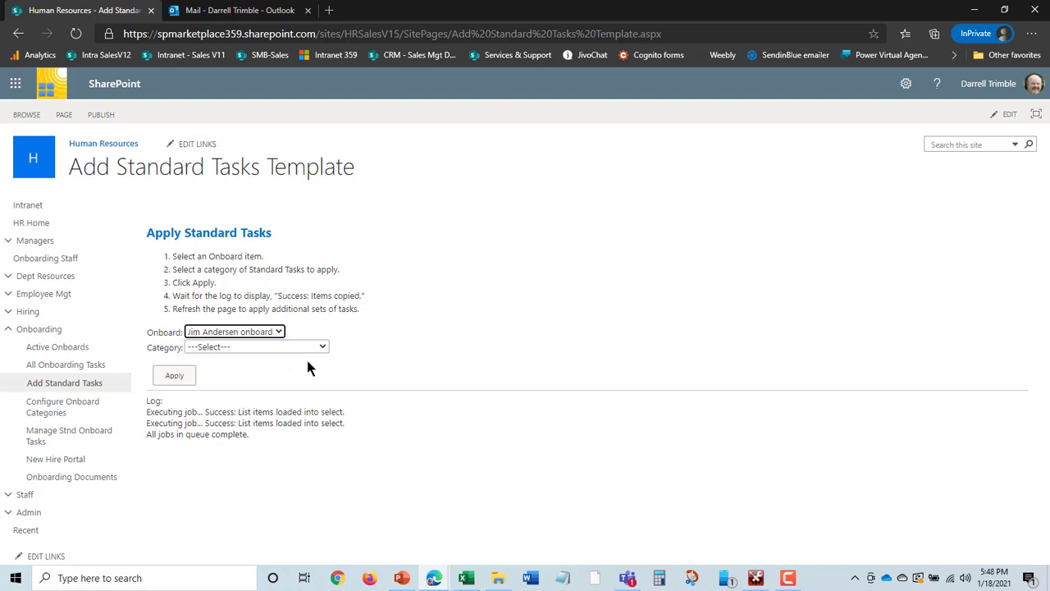
# Set the task Category to 3. Service Onboard
pyautogui.click(322, 348)
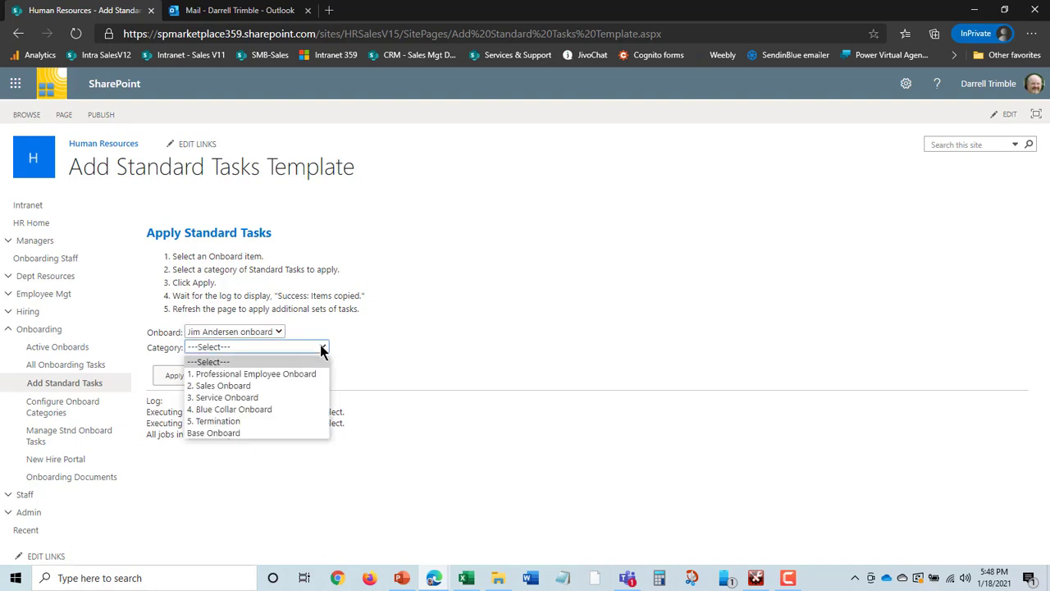
pyautogui.click(255, 397)
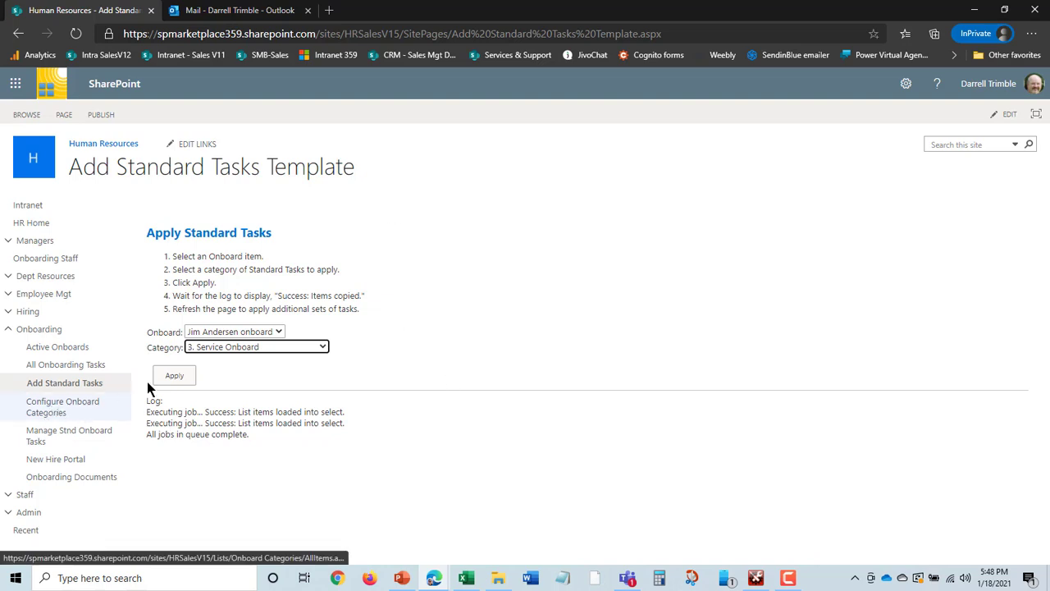
pyautogui.click(326, 347)
pyautogui.click(326, 346)
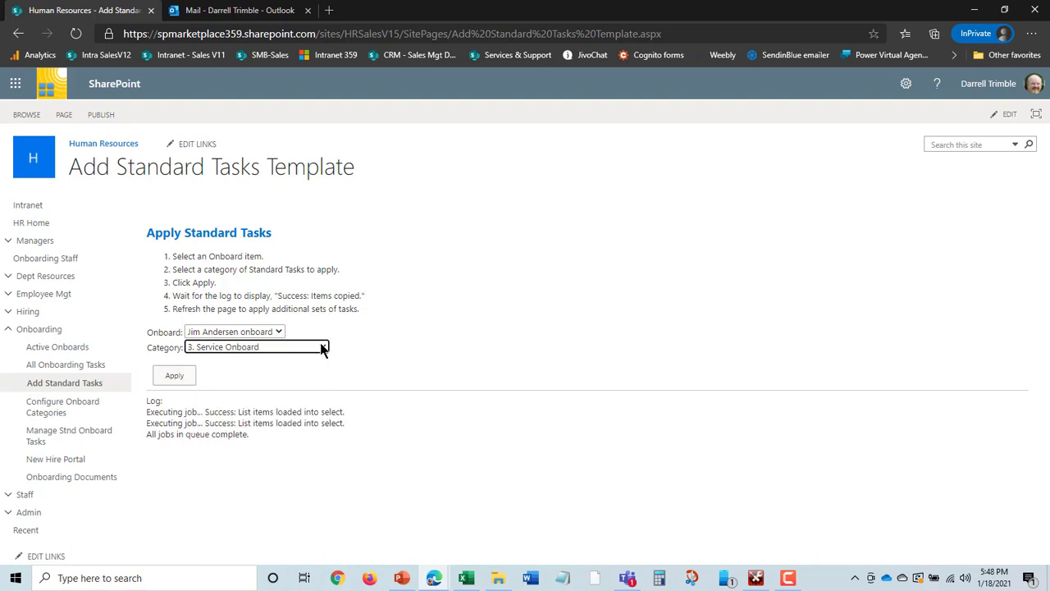
pyautogui.click(83, 438)
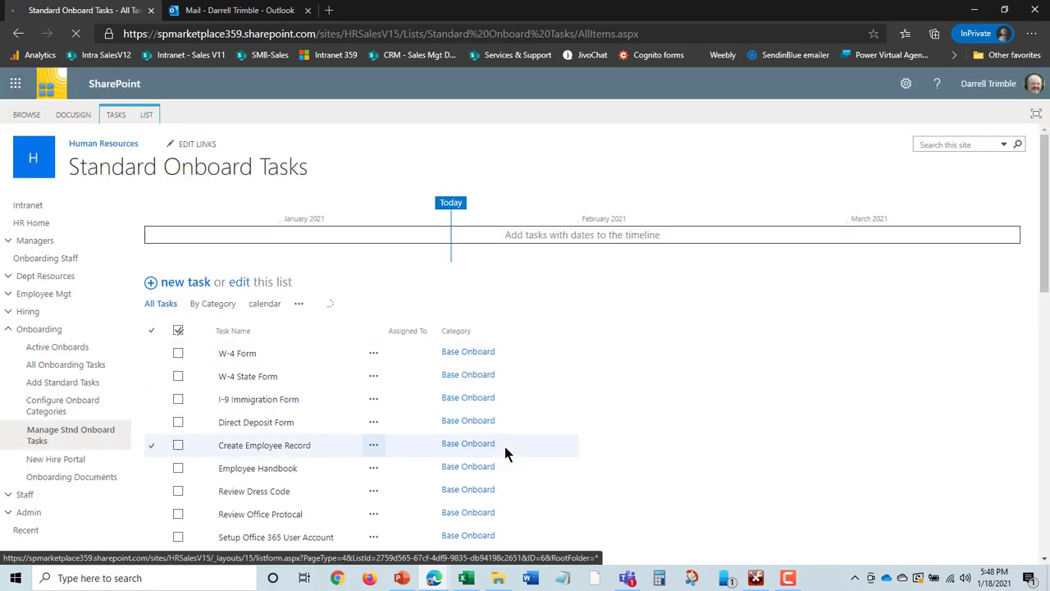
pyautogui.scroll(-5, 505, 446)
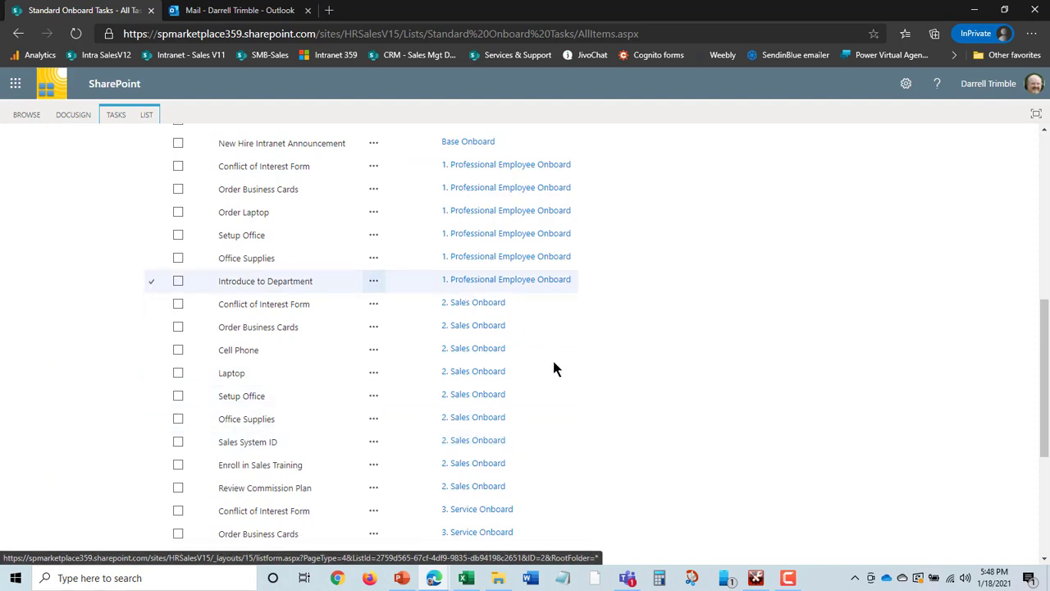
pyautogui.scroll(1, 558, 377)
pyautogui.scroll(3, 565, 389)
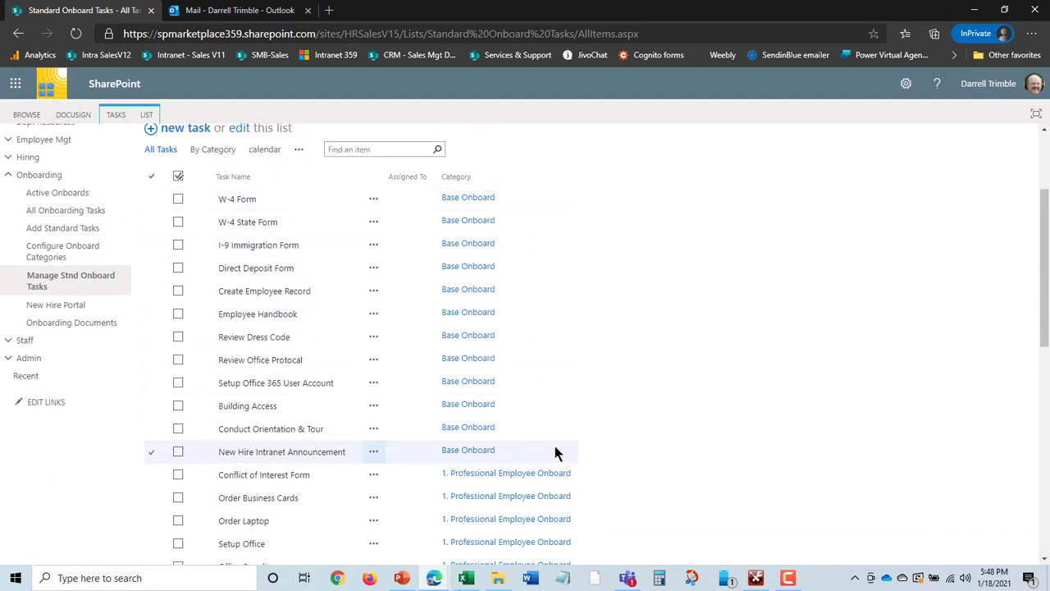
pyautogui.scroll(-2, 550, 444)
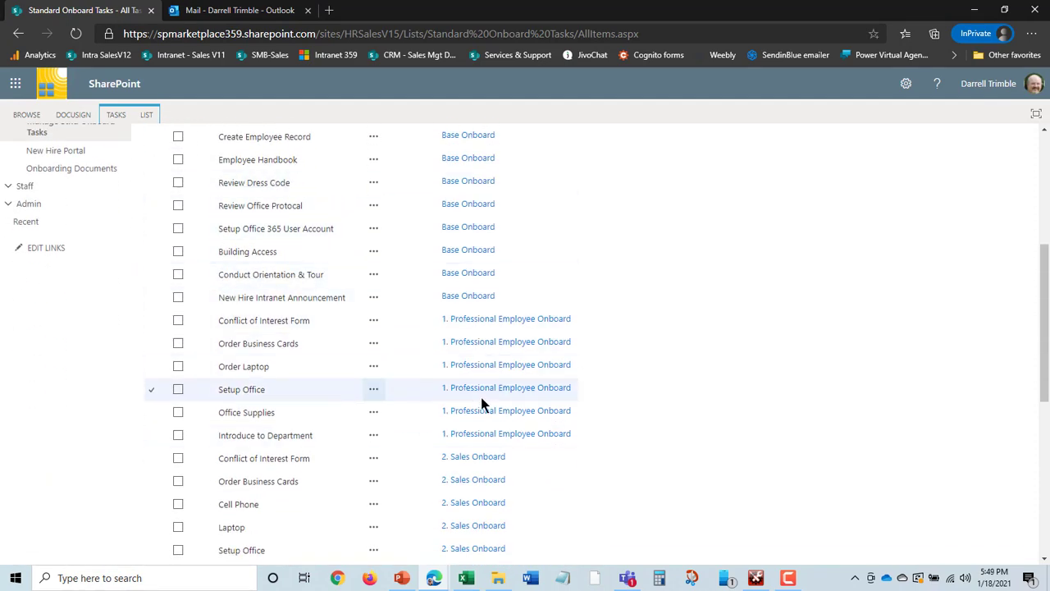
pyautogui.scroll(2, 483, 402)
pyautogui.scroll(-12, 483, 414)
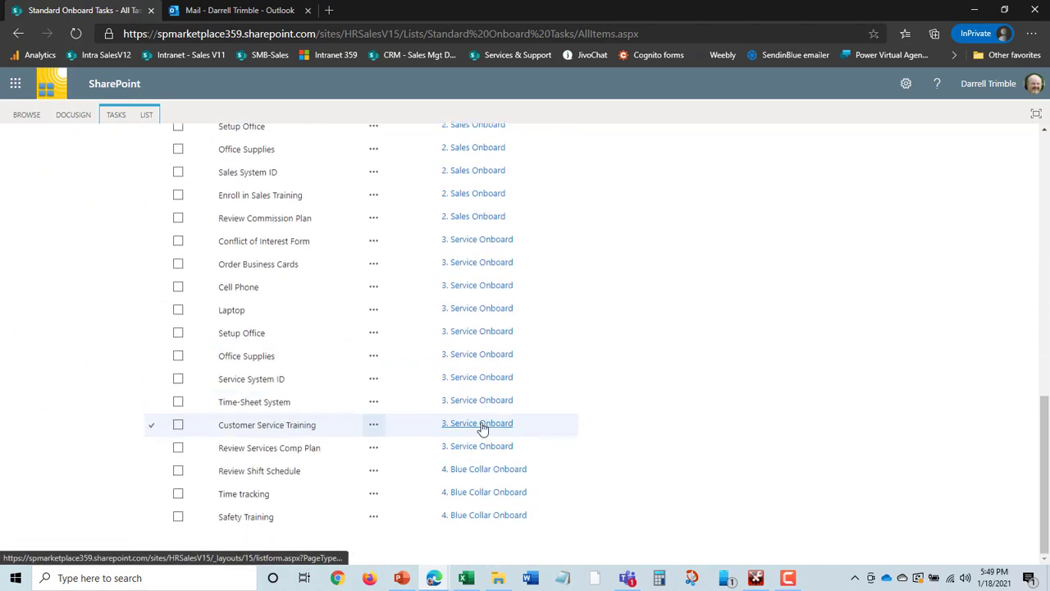
pyautogui.scroll(4, 630, 482)
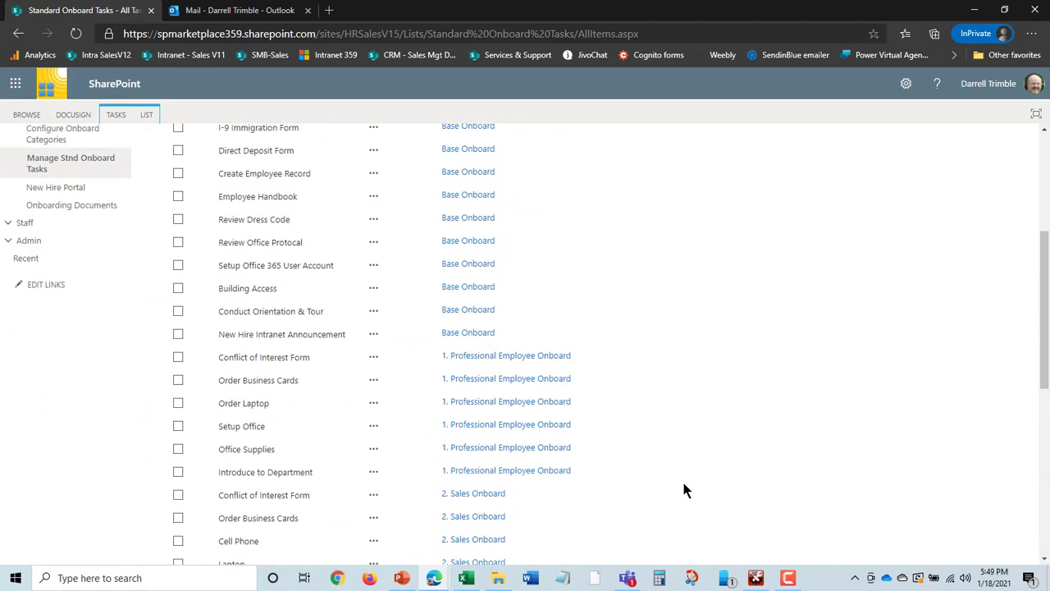
pyautogui.scroll(-2, 683, 484)
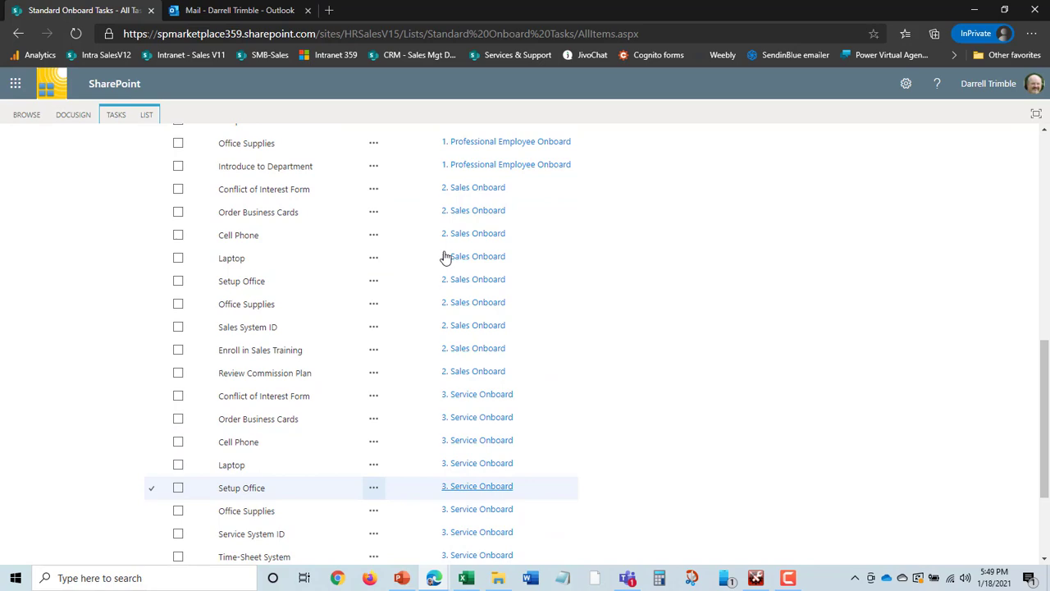
pyautogui.scroll(-2, 575, 422)
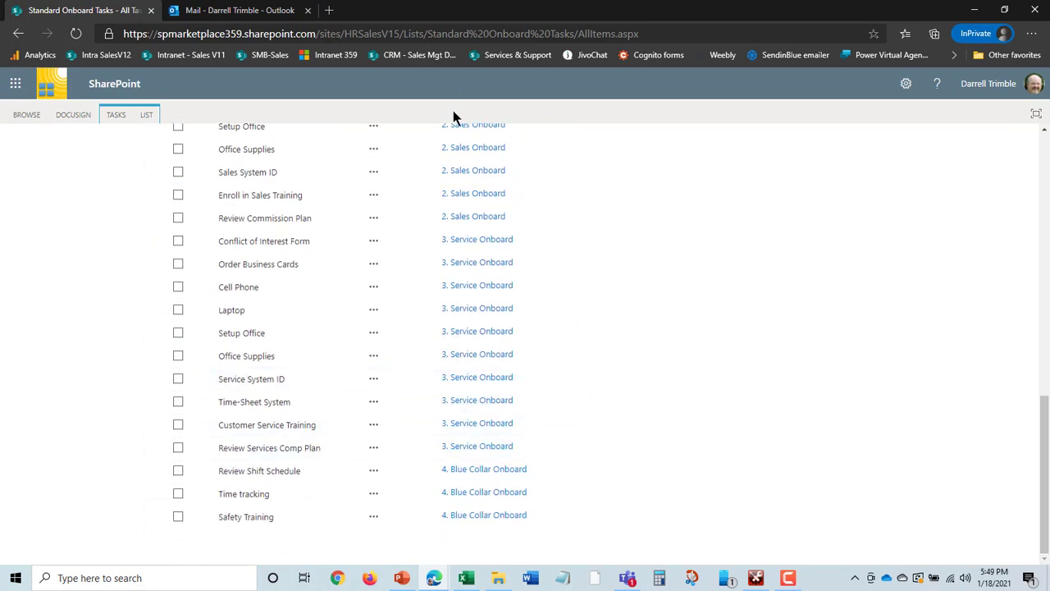
pyautogui.scroll(4, 602, 317)
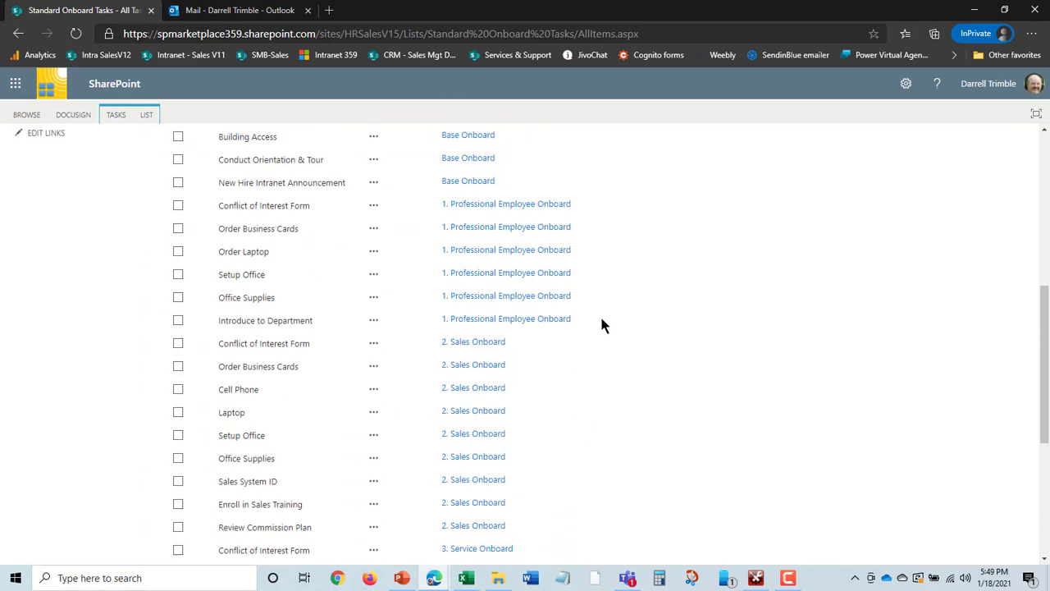
pyautogui.scroll(3, 602, 320)
pyautogui.scroll(-7, 602, 320)
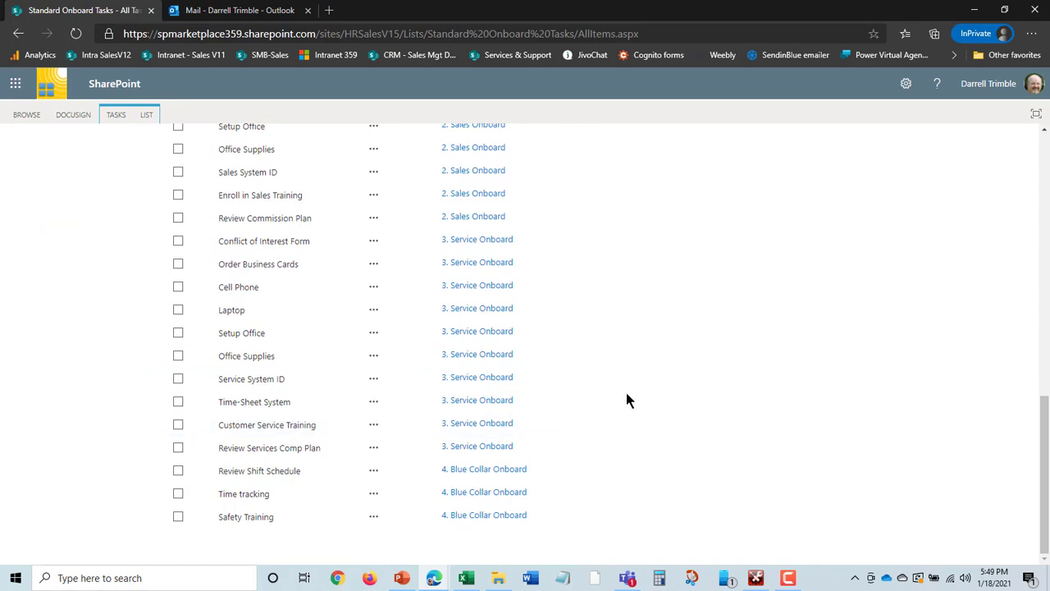
pyautogui.scroll(10, 626, 392)
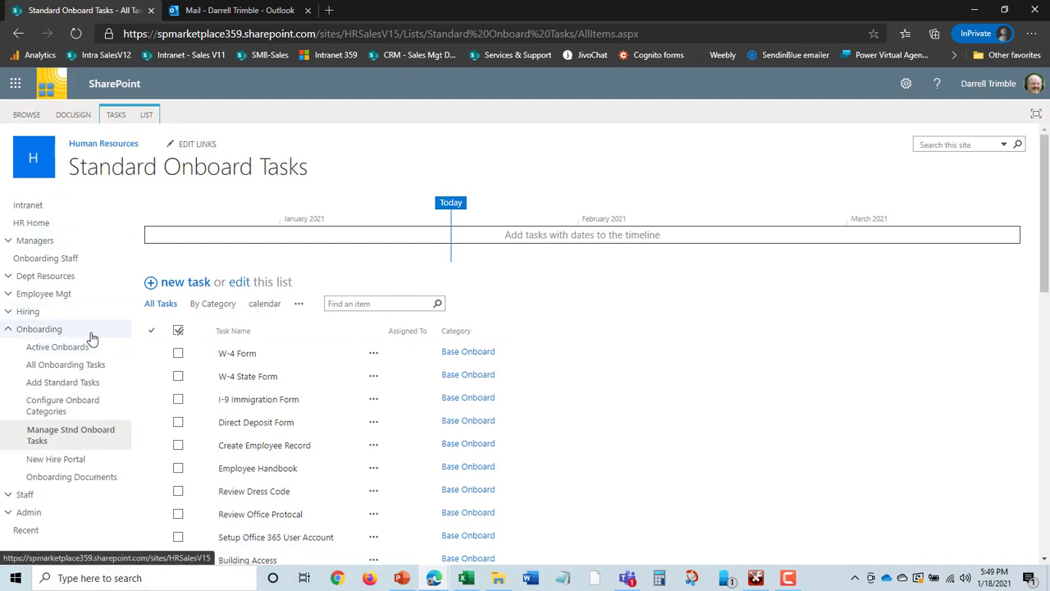
# Check the DocuSign options for the new hire's onboard entry, then head to Onboarding Documents
pyautogui.click(38, 348)
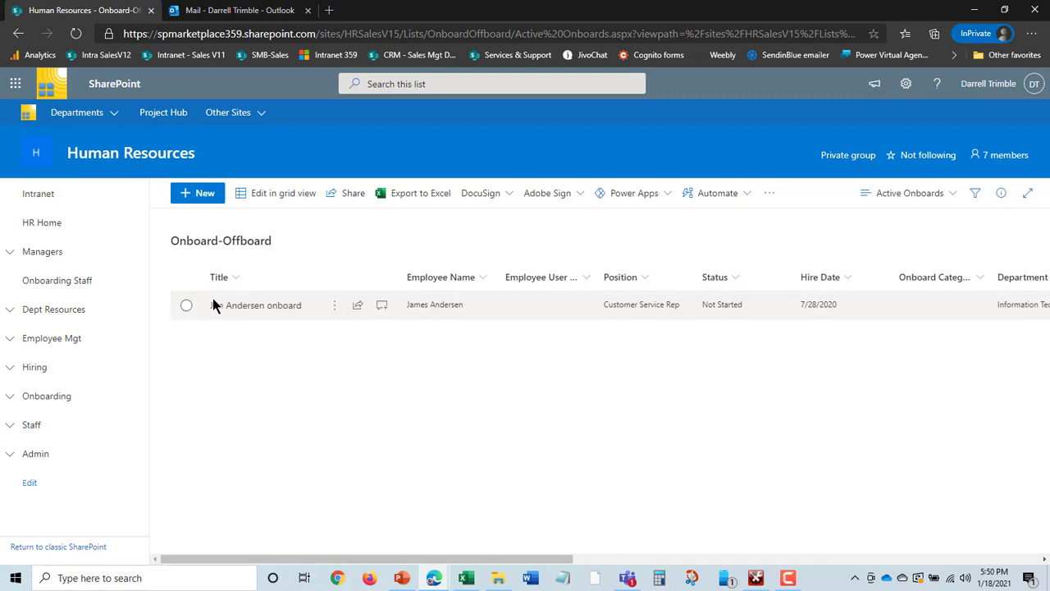
pyautogui.click(186, 304)
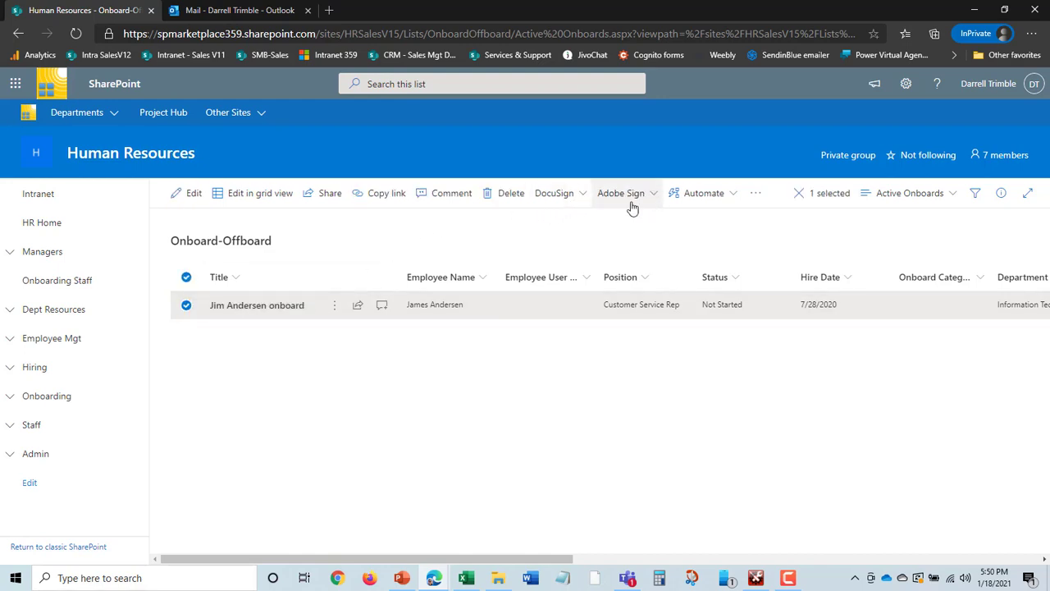
pyautogui.click(581, 198)
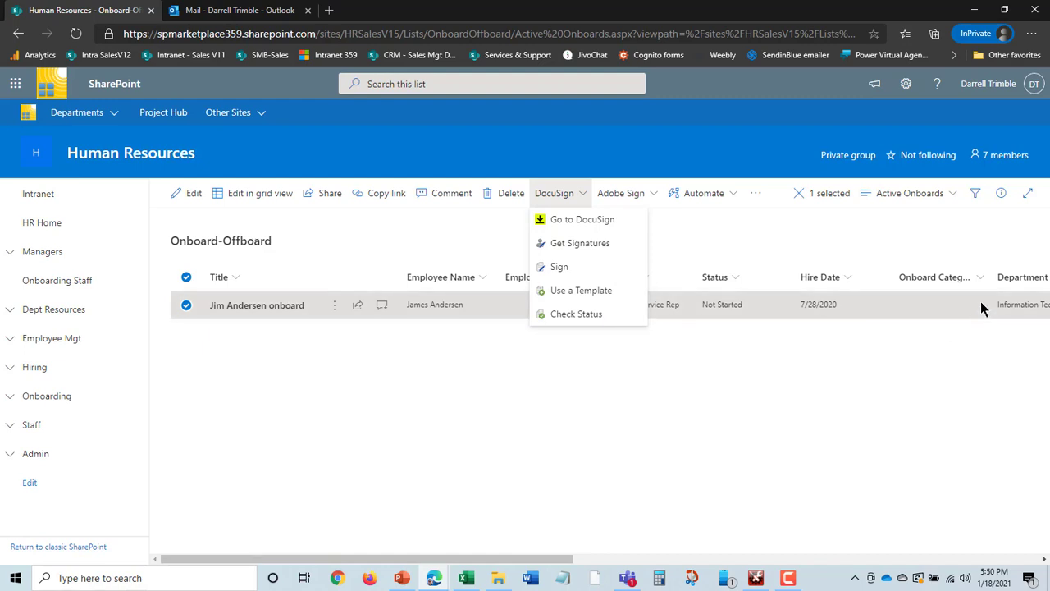
pyautogui.click(597, 244)
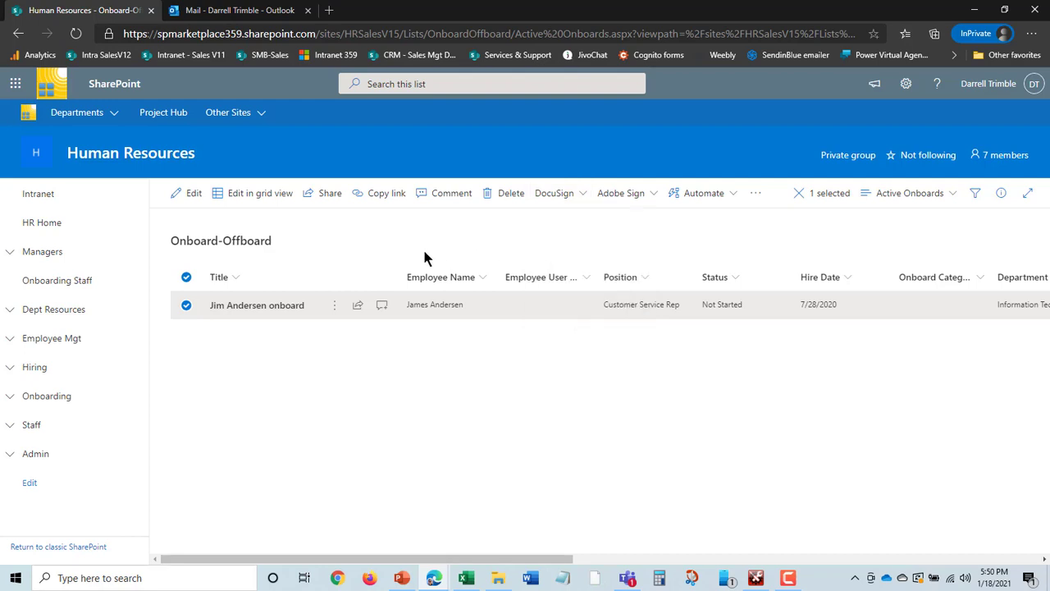
pyautogui.click(10, 396)
pyautogui.moveTo(143, 425); pyautogui.dragTo(148, 504)
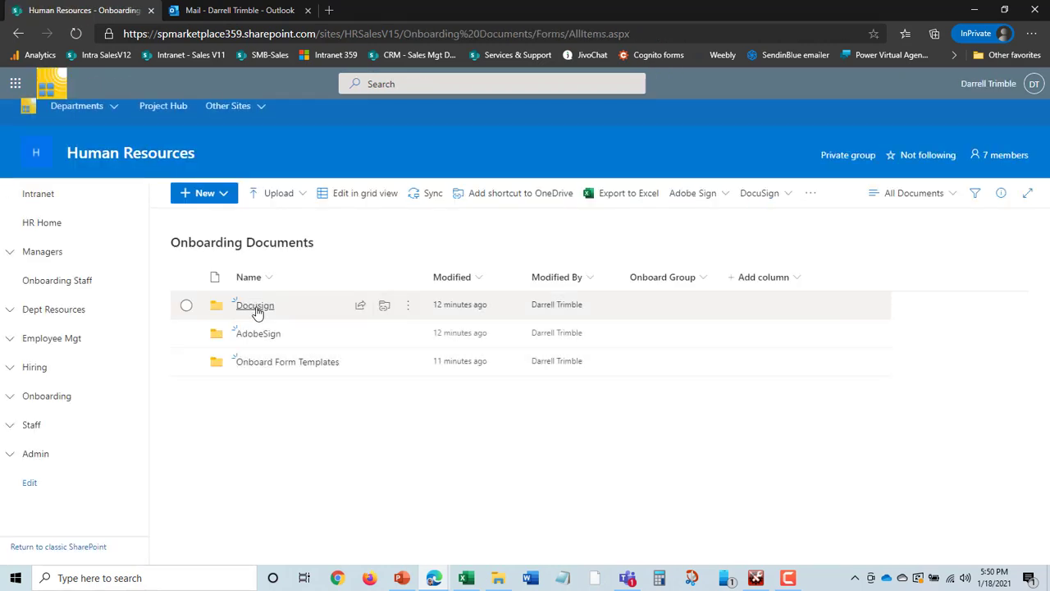
# Open the Docusign folder and look over its four signed PDFs
pyautogui.click(256, 309)
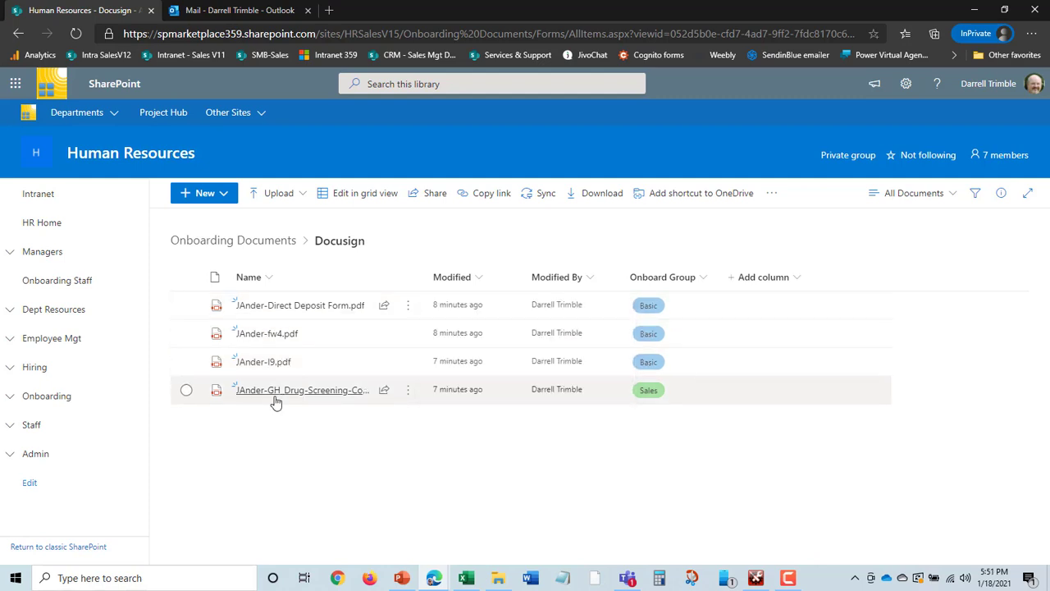
pyautogui.moveTo(276, 397)
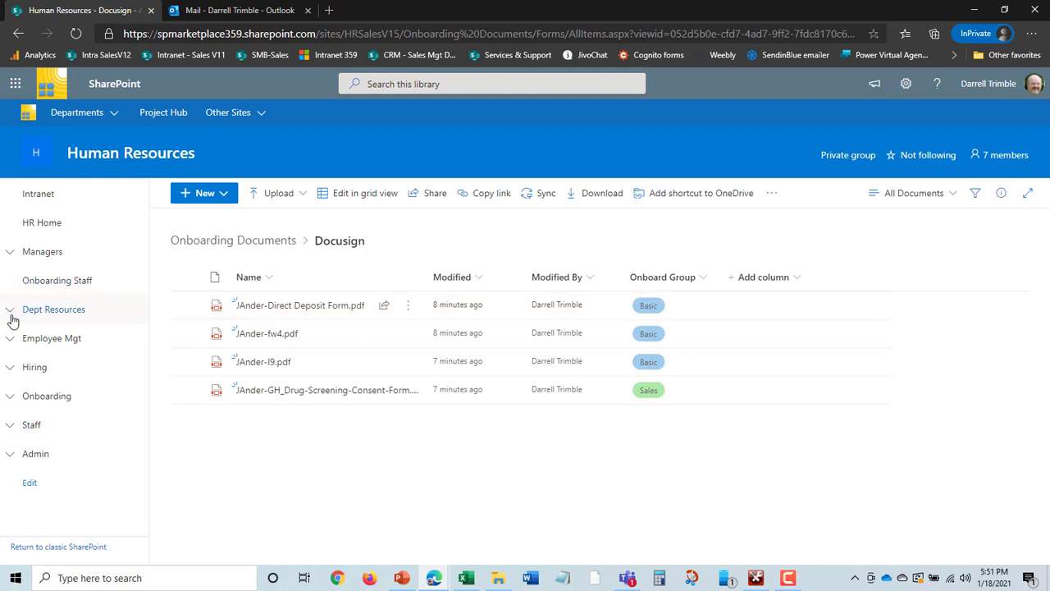
pyautogui.click(9, 339)
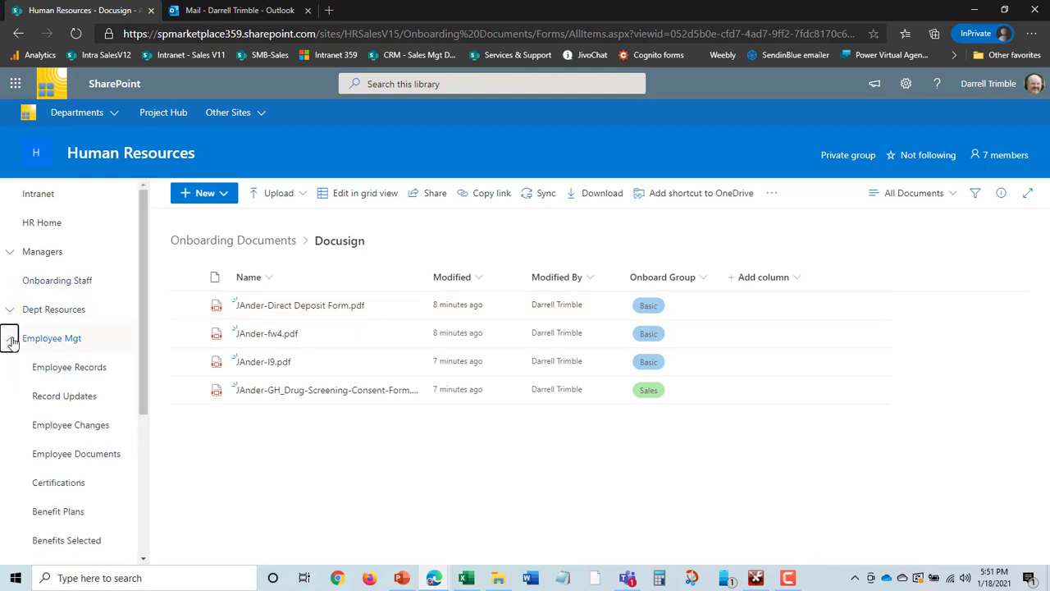
pyautogui.click(10, 339)
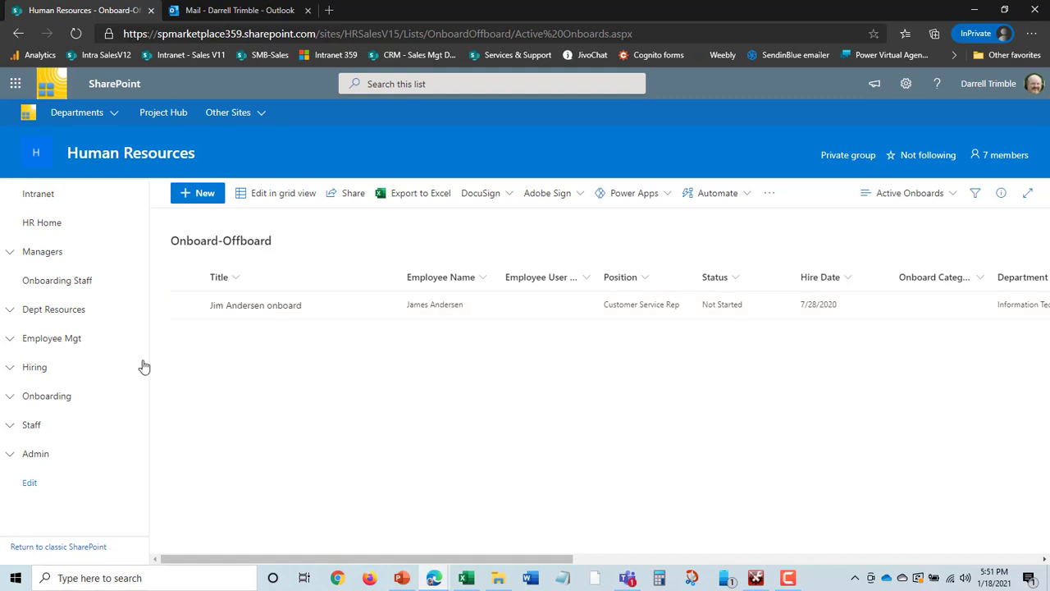
pyautogui.click(12, 398)
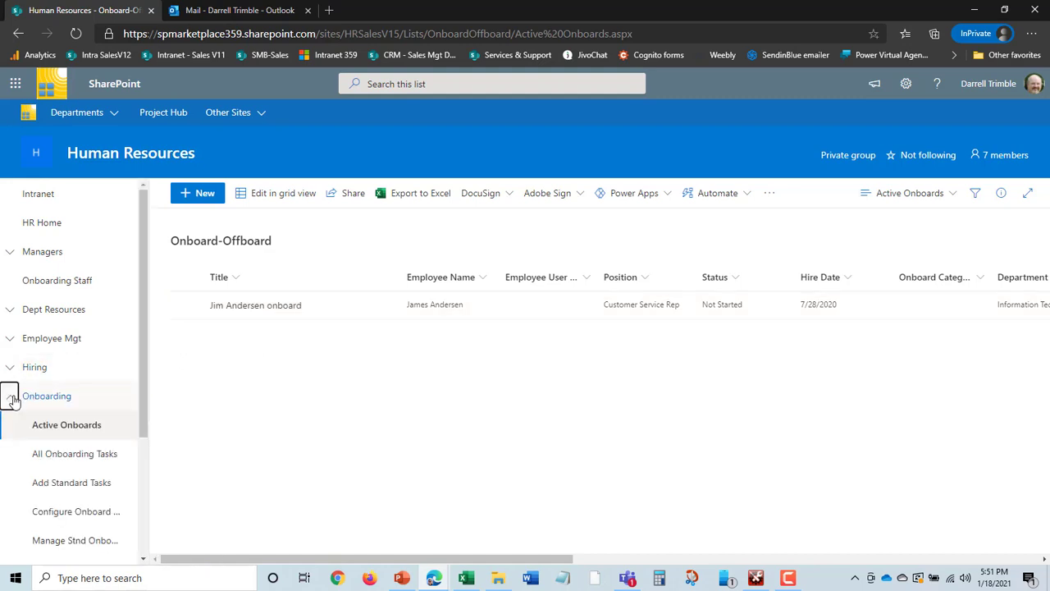
pyautogui.moveTo(143, 368); pyautogui.dragTo(136, 517)
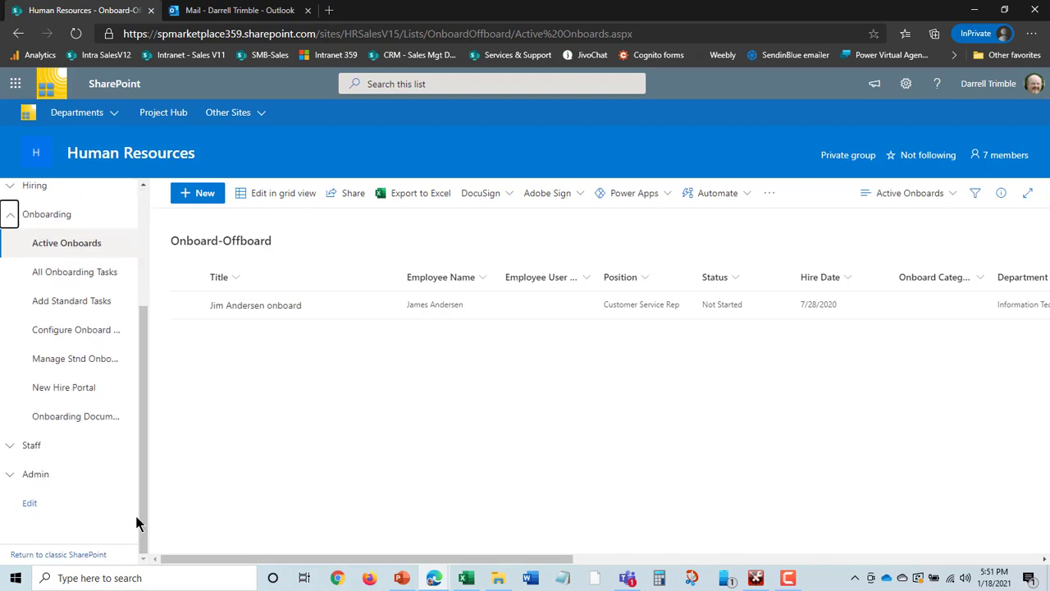
pyautogui.click(87, 395)
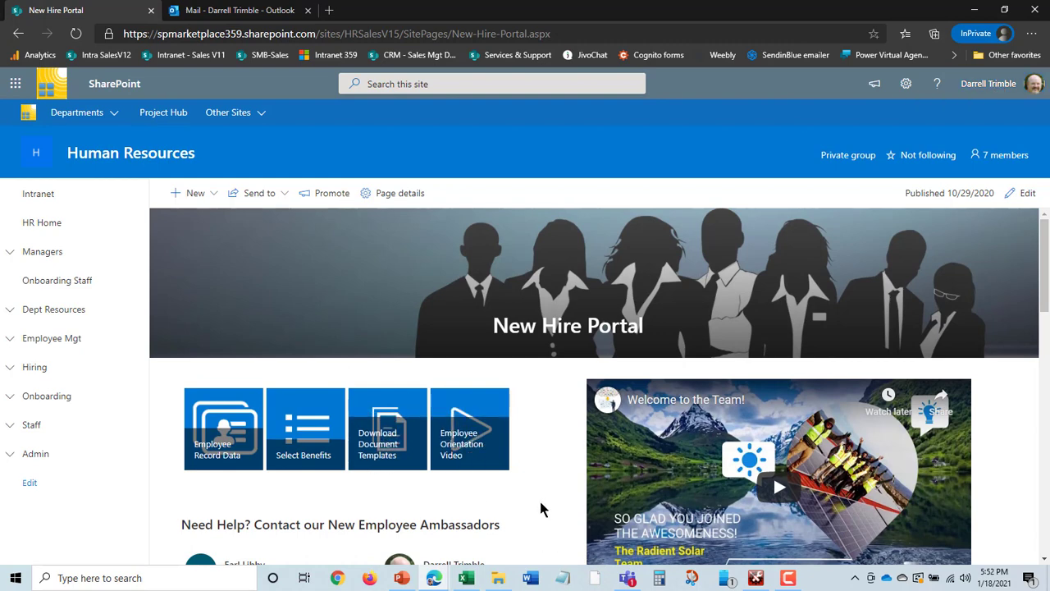
pyautogui.scroll(-1, 540, 509)
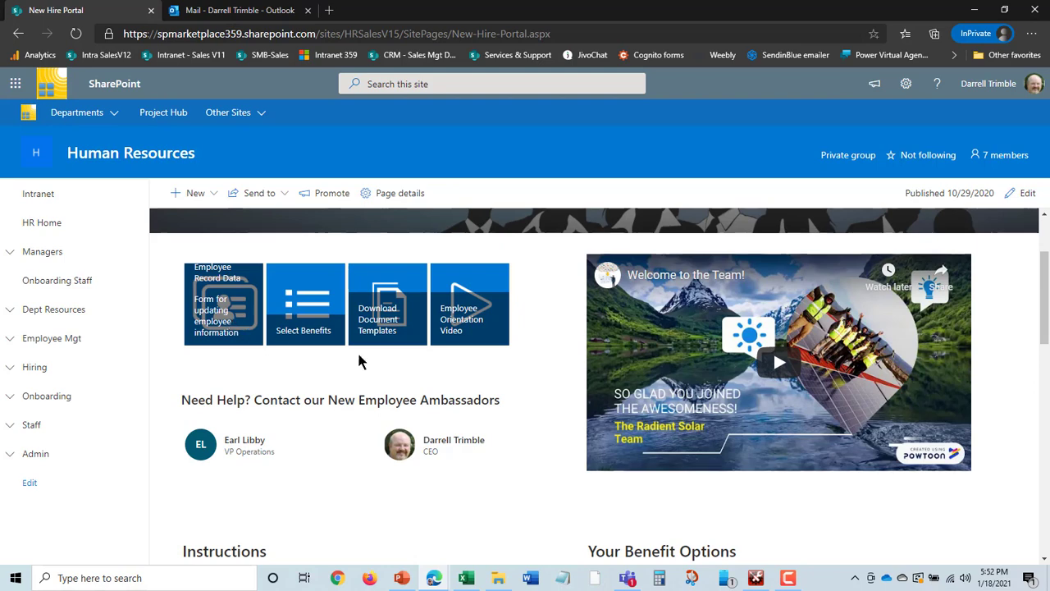
pyautogui.scroll(-4, 821, 522)
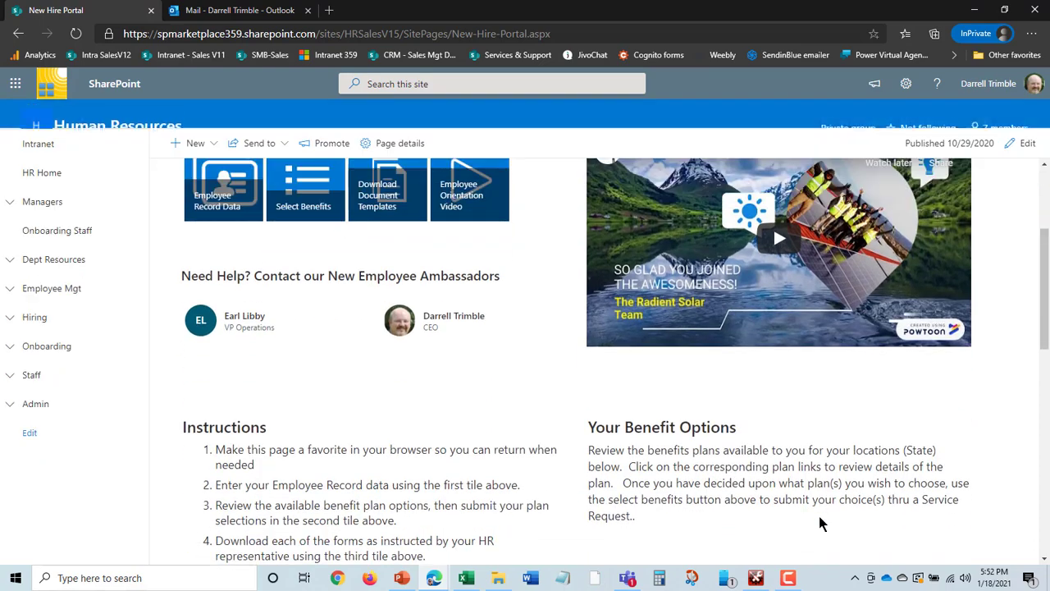
pyautogui.scroll(-5, 798, 531)
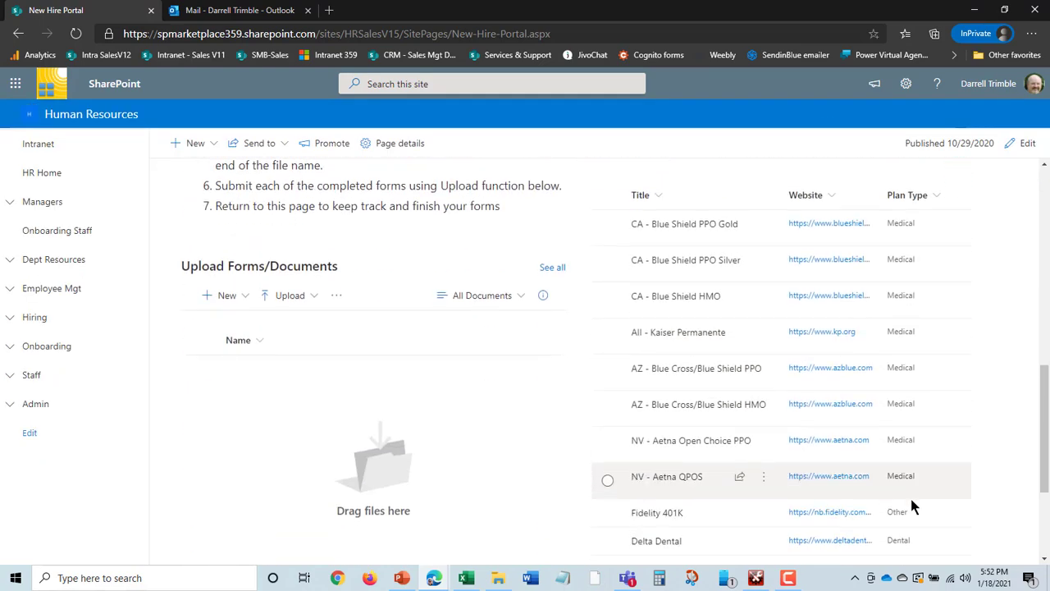
pyautogui.scroll(3, 918, 466)
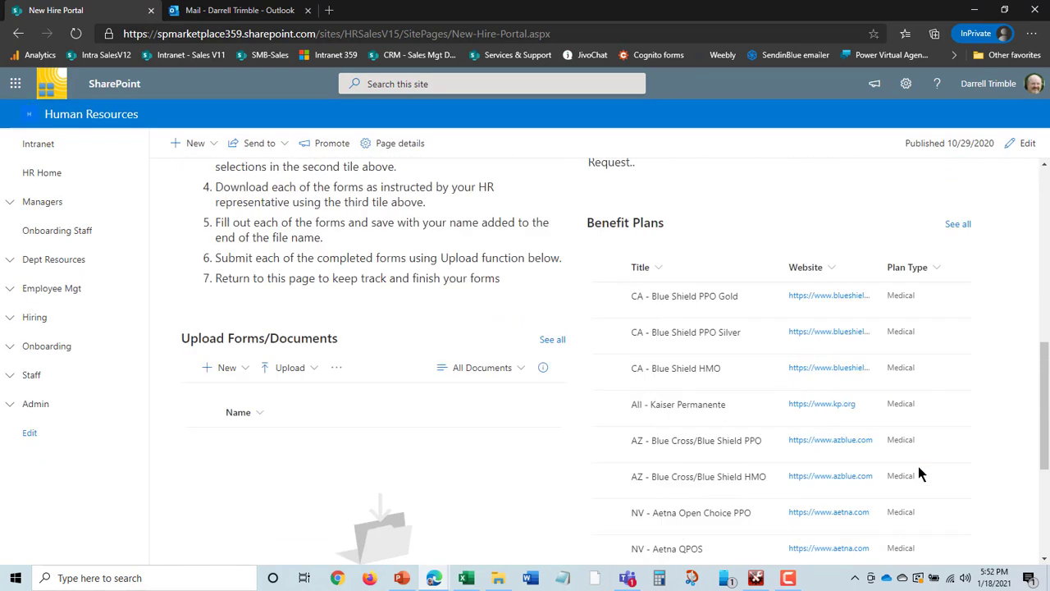
pyautogui.scroll(6, 942, 496)
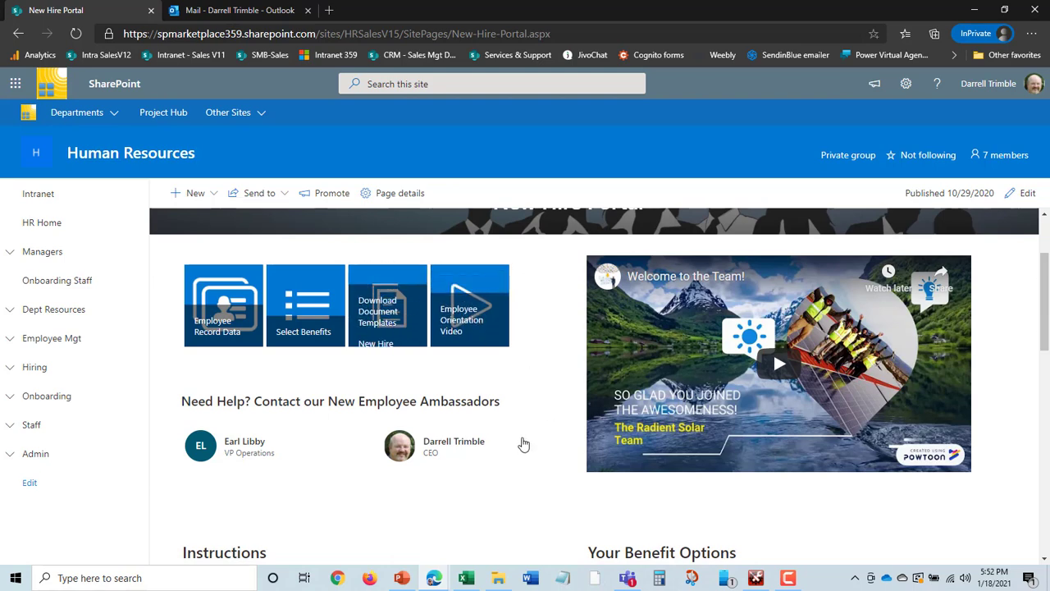
pyautogui.moveTo(530, 471)
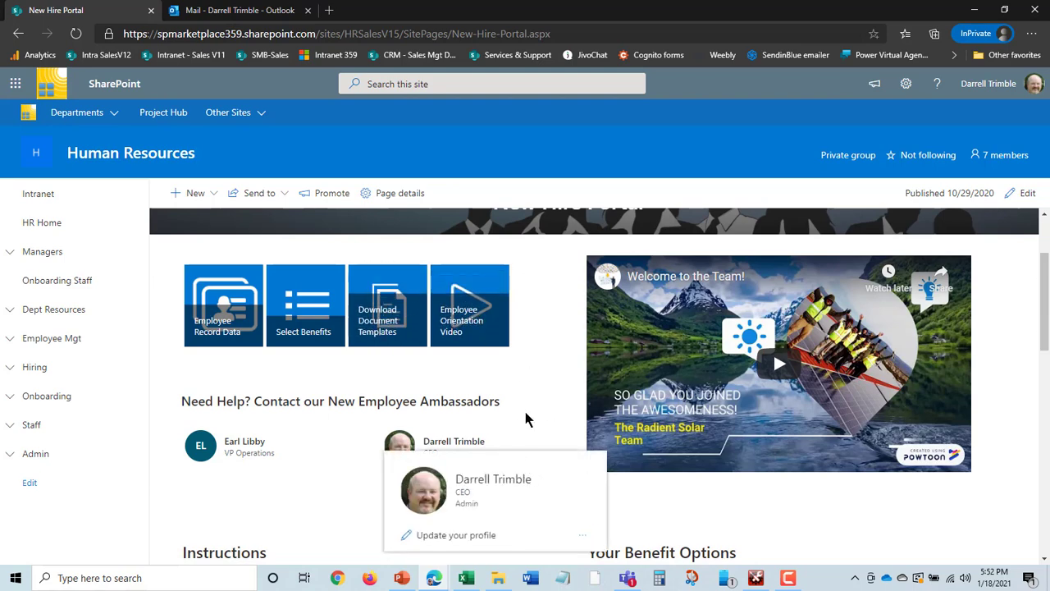
pyautogui.scroll(-5, 368, 541)
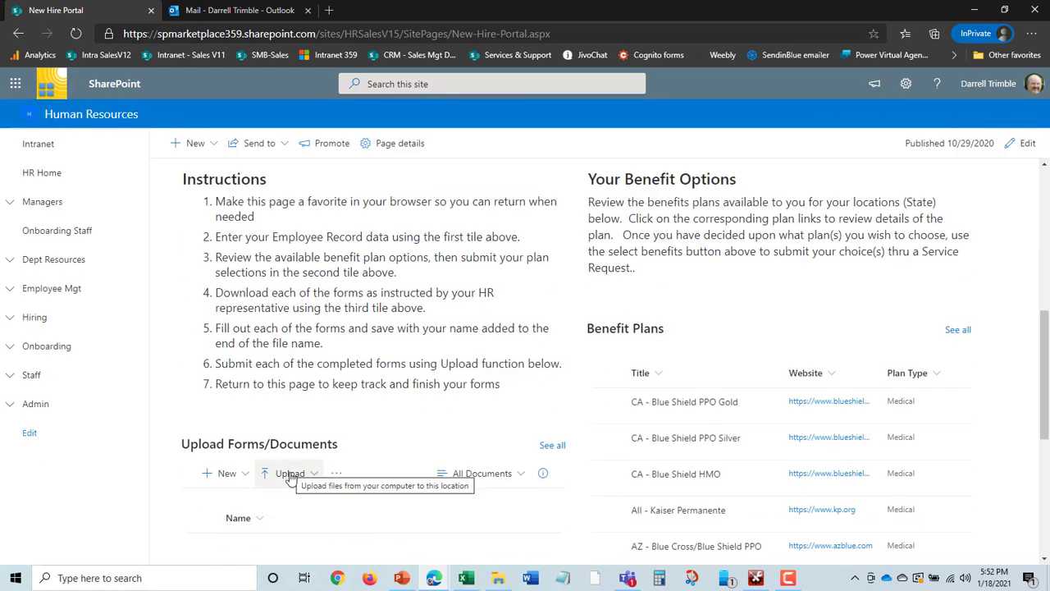
pyautogui.scroll(5, 556, 503)
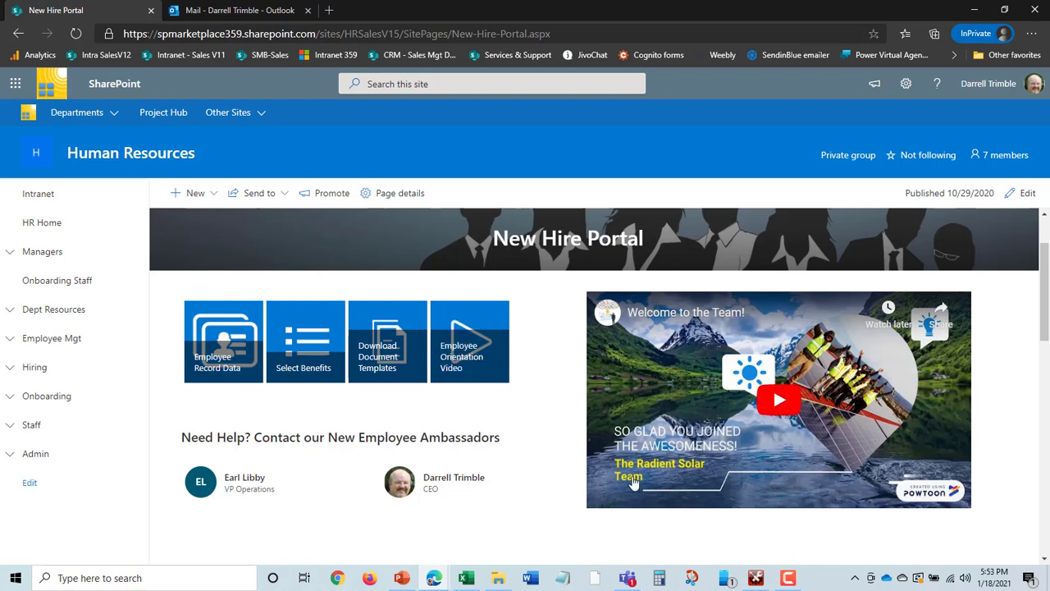
pyautogui.scroll(-1, 686, 471)
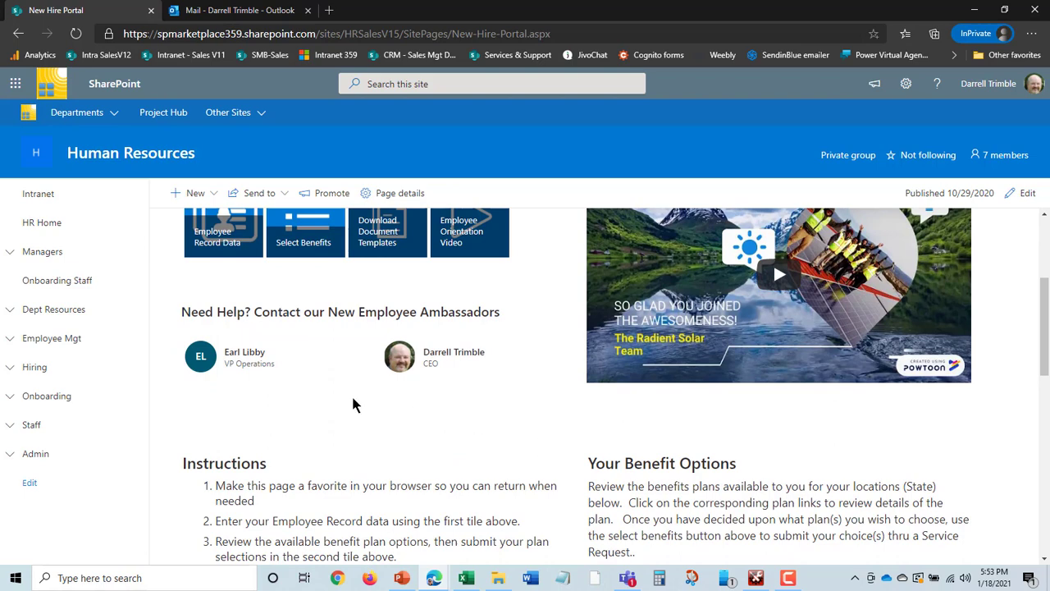
pyautogui.moveTo(475, 363)
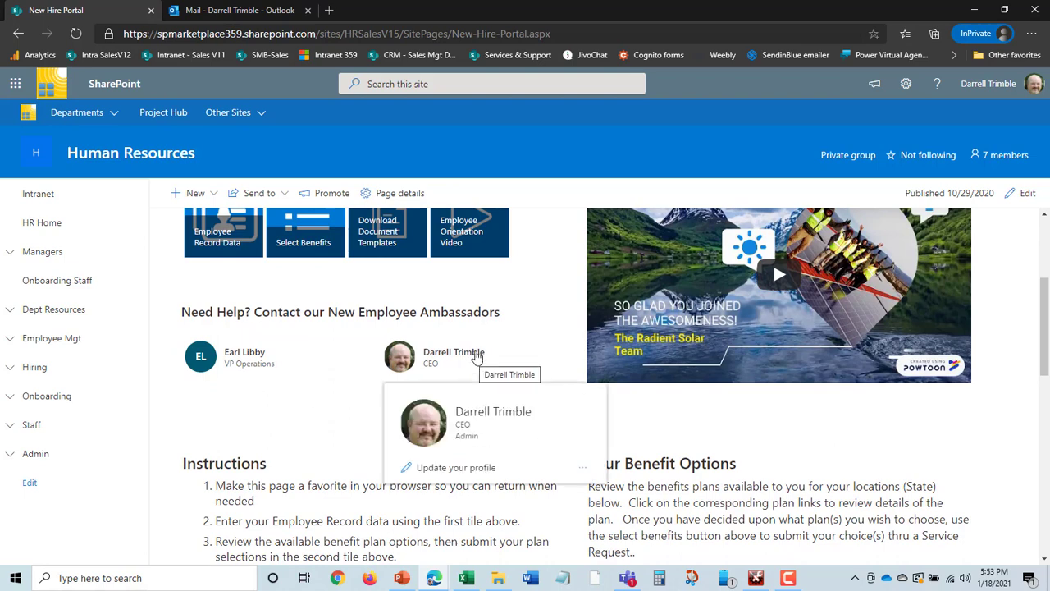
pyautogui.moveTo(501, 435)
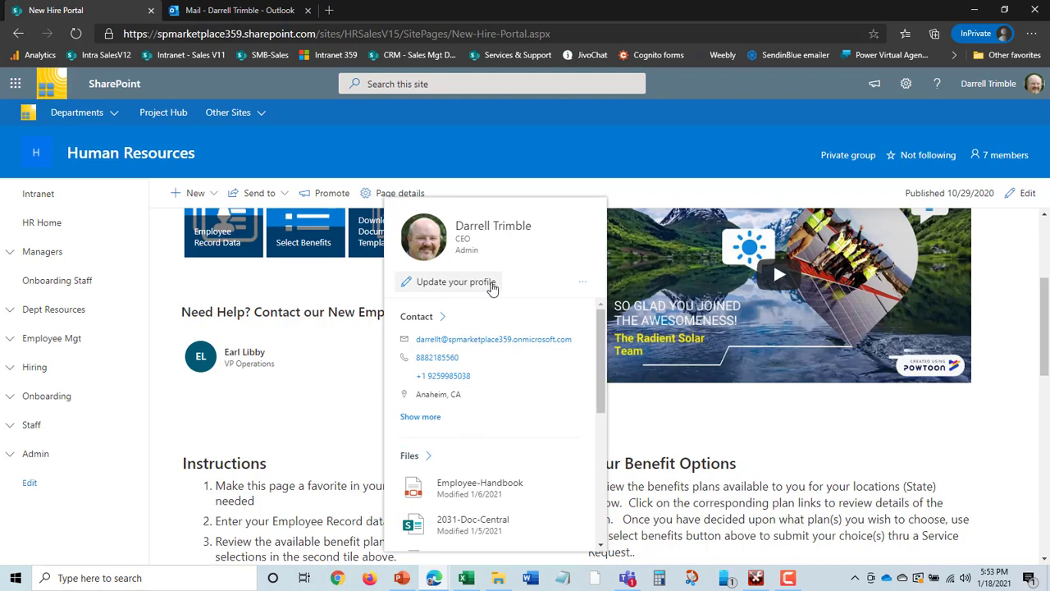
pyautogui.click(756, 426)
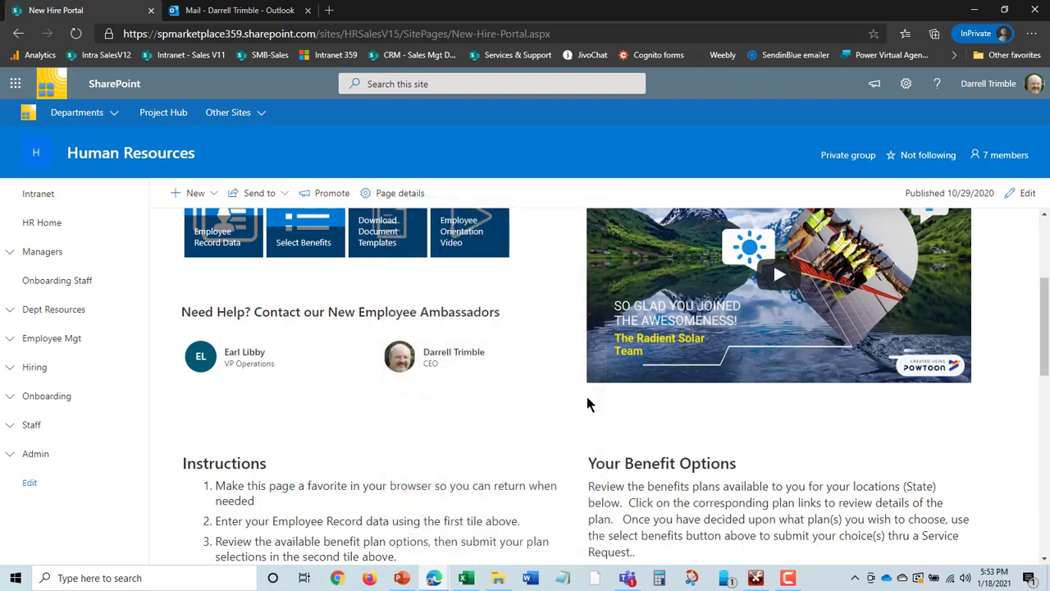
pyautogui.scroll(2, 492, 509)
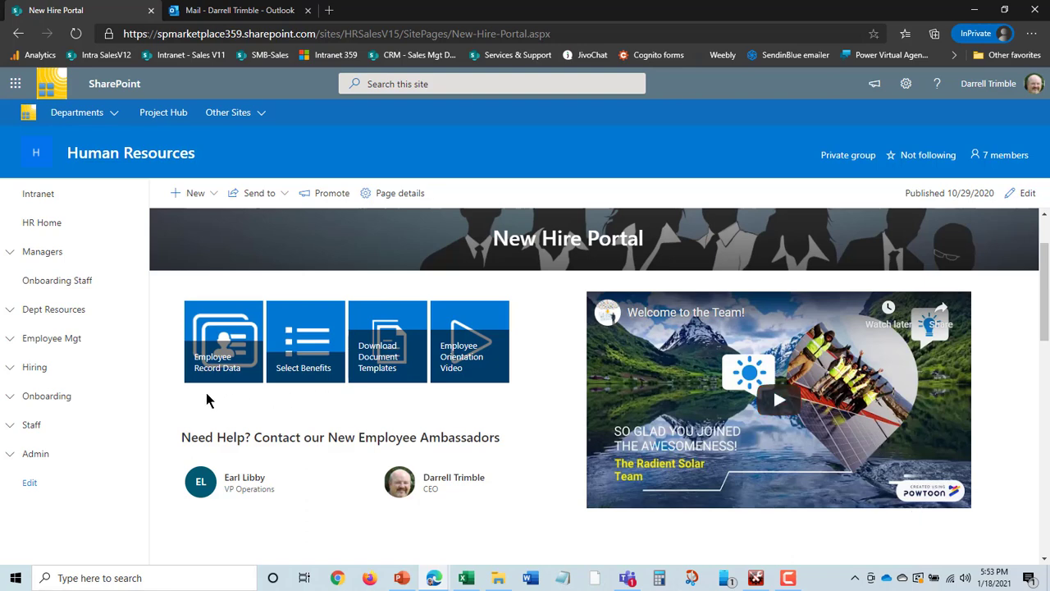
# Expand Onboarding in the site navigation, listing Active Onboards through Onboarding Documents
pyautogui.click(11, 398)
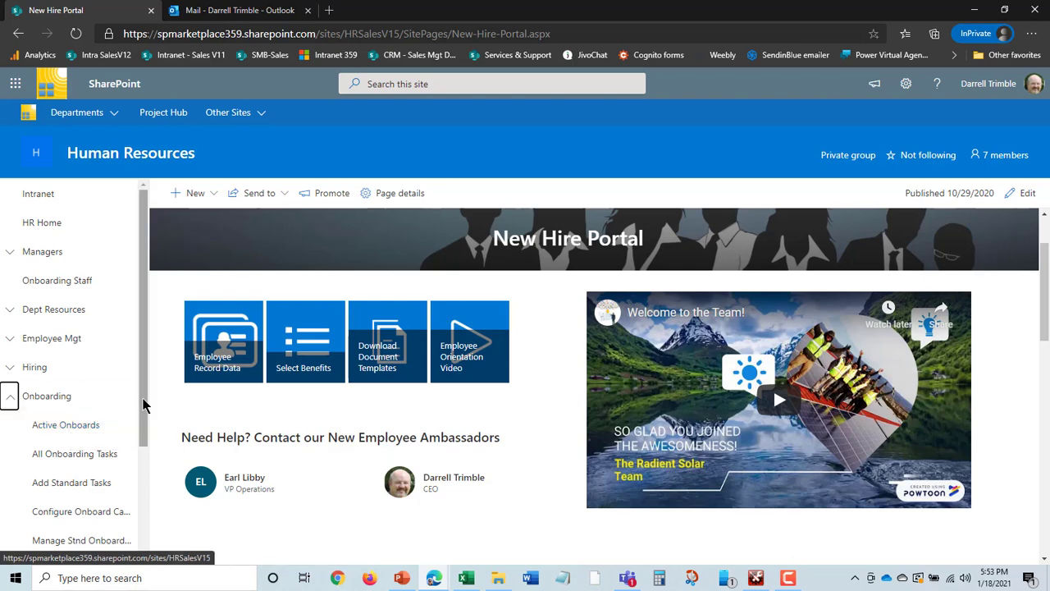
pyautogui.moveTo(140, 403); pyautogui.dragTo(141, 507)
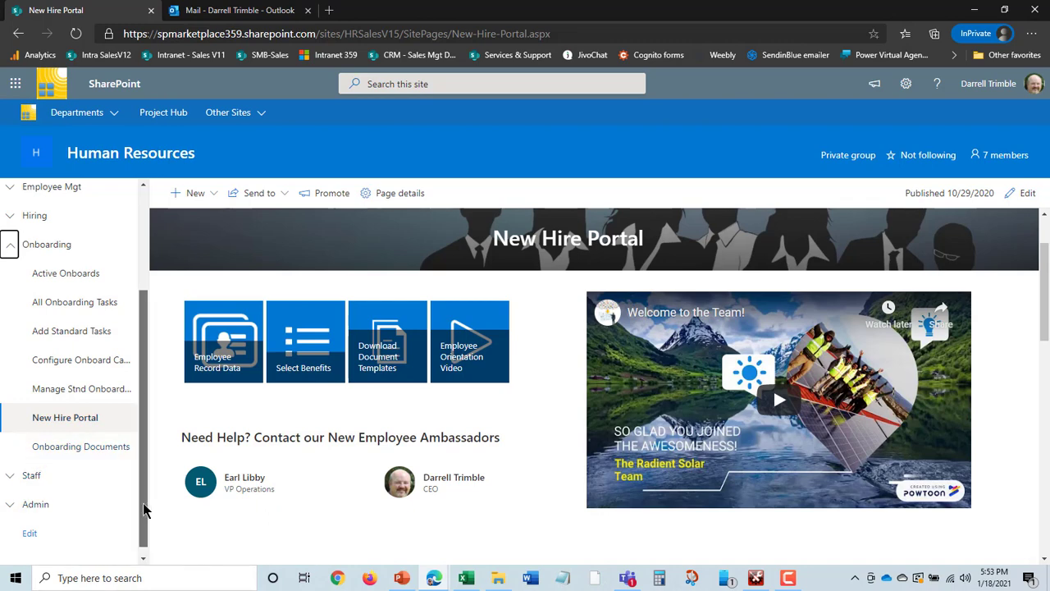
pyautogui.moveTo(145, 513); pyautogui.dragTo(145, 502)
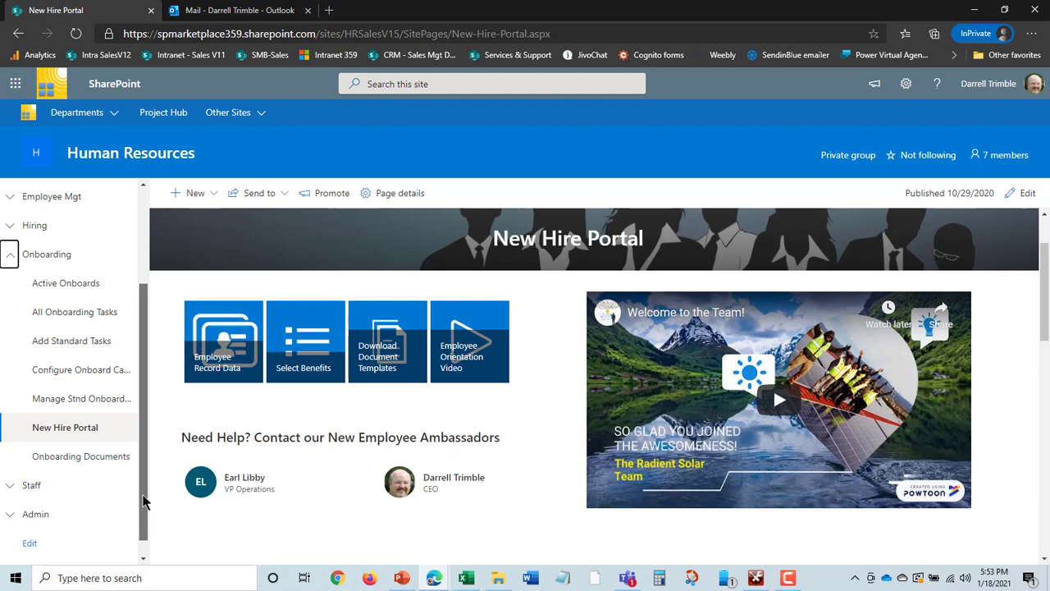
pyautogui.moveTo(143, 503); pyautogui.dragTo(146, 449)
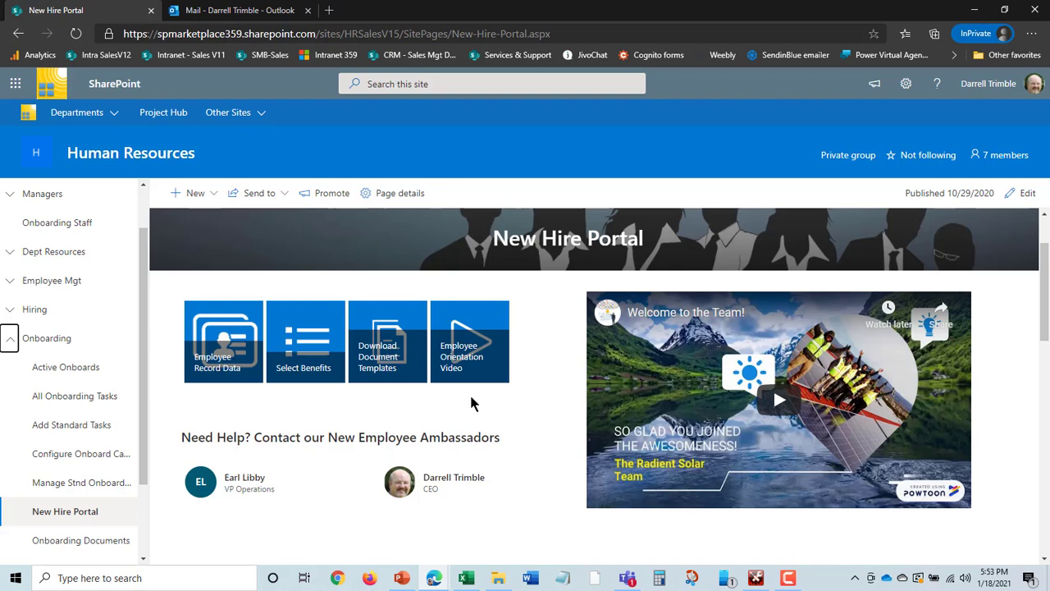
pyautogui.moveTo(526, 467)
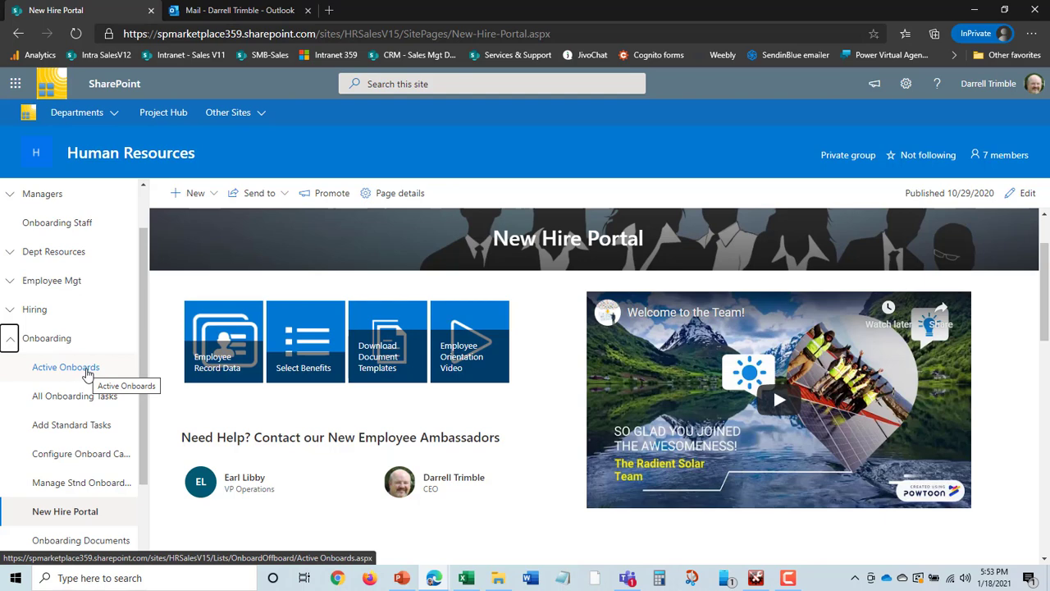
# Open All Onboarding Tasks and expand the new hire's group to show its 22 tasks
pyautogui.click(83, 399)
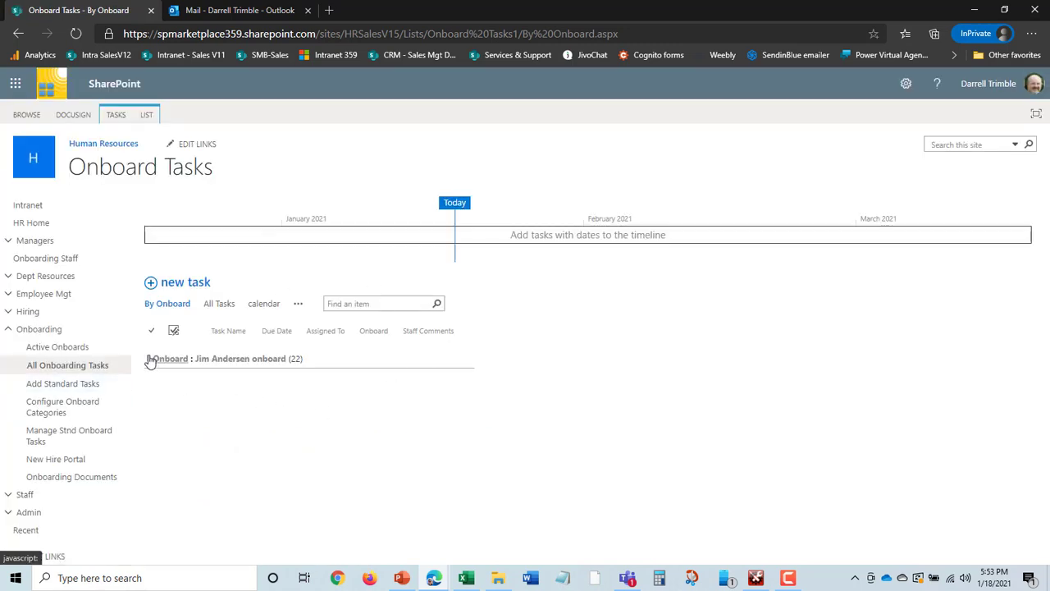
pyautogui.click(149, 361)
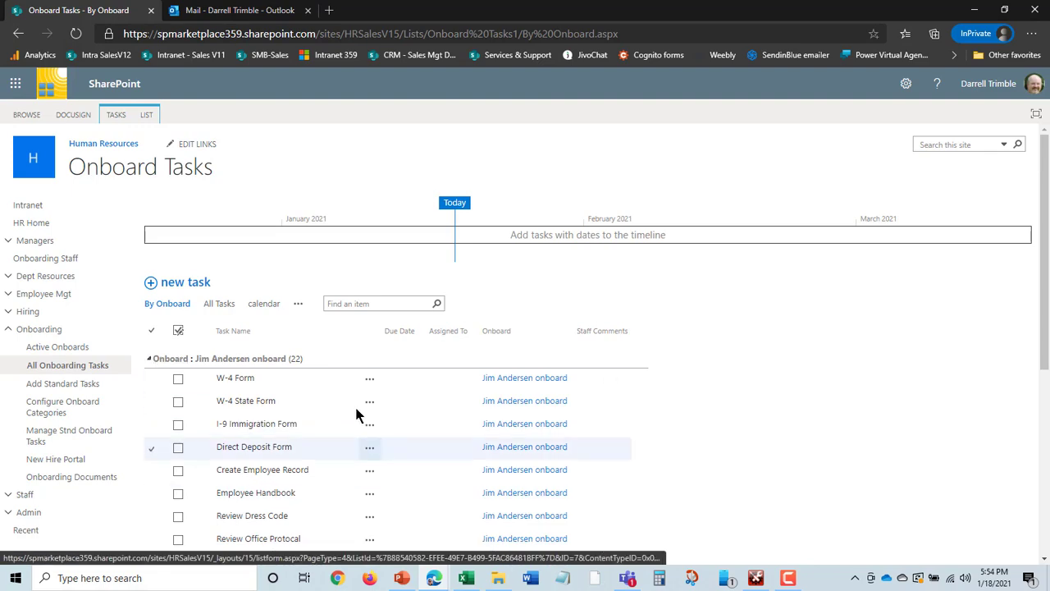
pyautogui.scroll(-4, 643, 457)
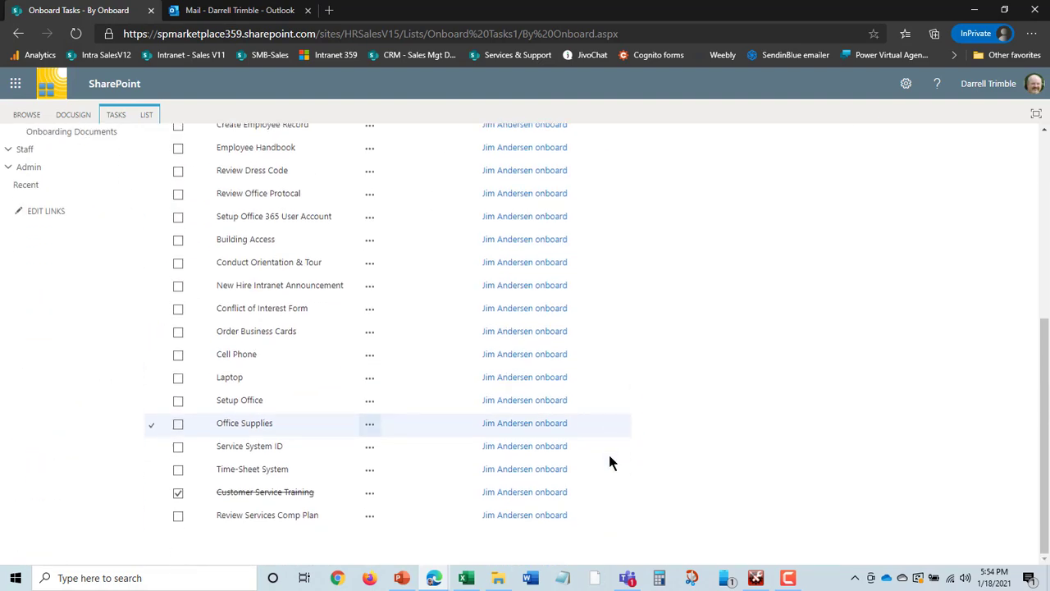
pyautogui.scroll(4, 682, 485)
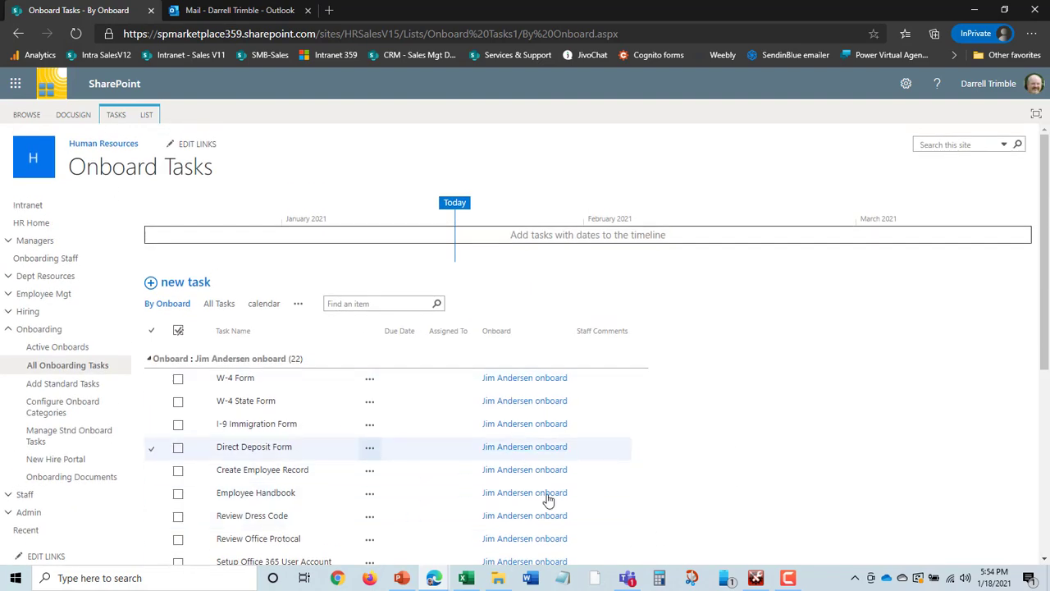
pyautogui.scroll(-4, 499, 499)
pyautogui.scroll(3, 528, 497)
pyautogui.scroll(1, 556, 499)
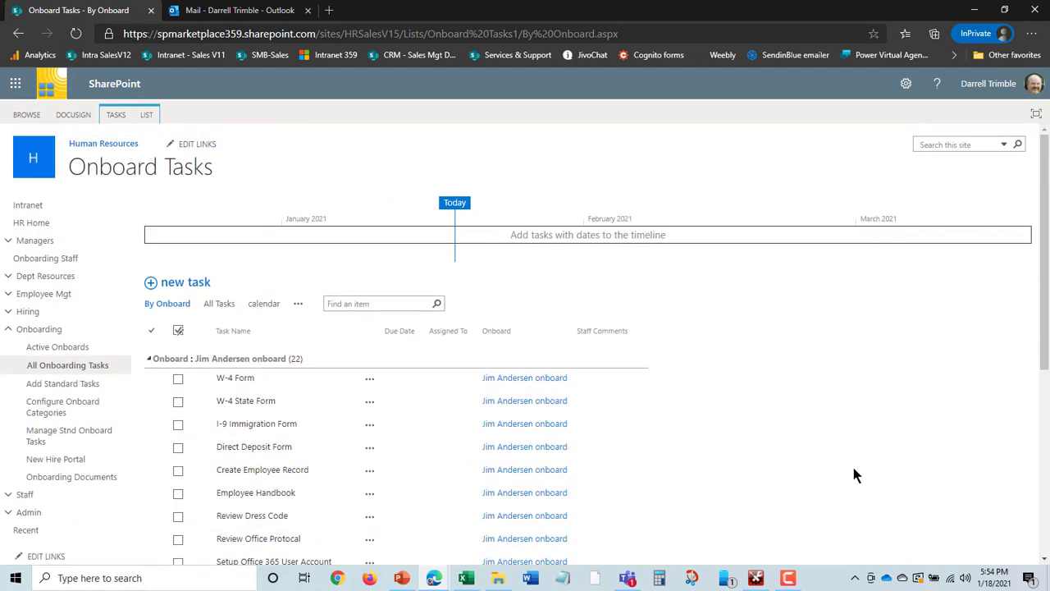